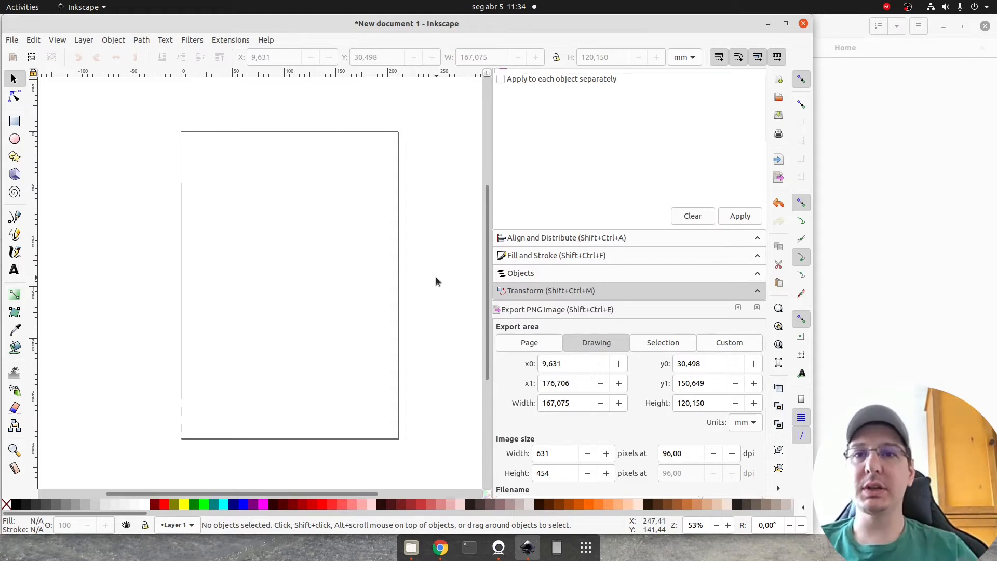
# - Show the objects list and draw a square of about 137 mm in the upper part of the page
pyautogui.click(520, 273)
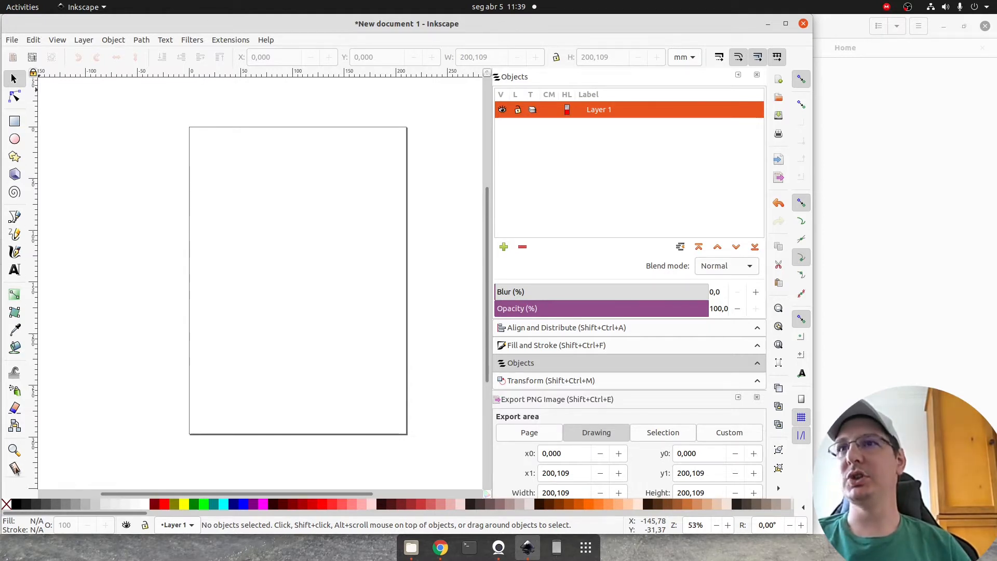
pyautogui.click(14, 125)
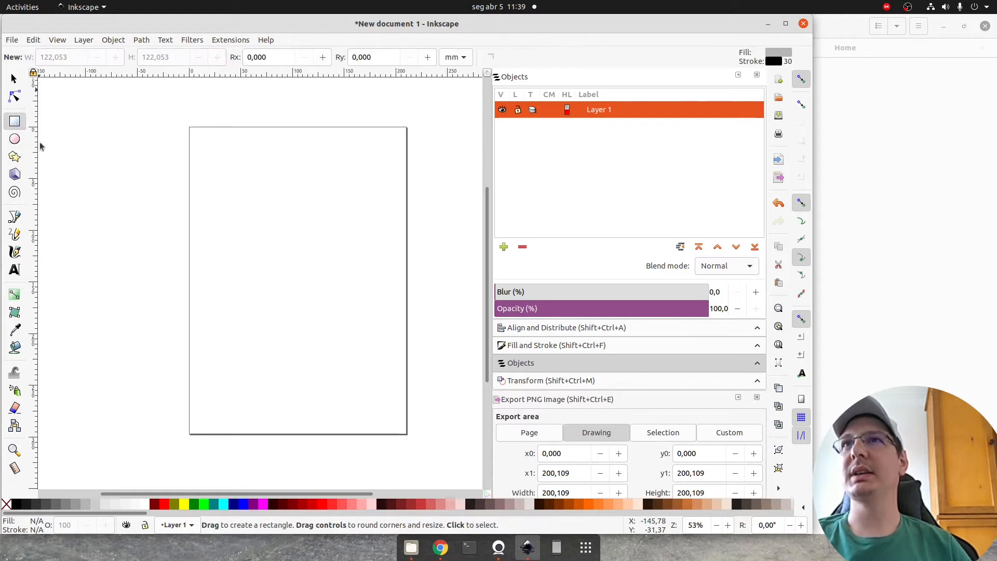
pyautogui.moveTo(199, 142); pyautogui.dragTo(338, 300)
pyautogui.press('ctrl')
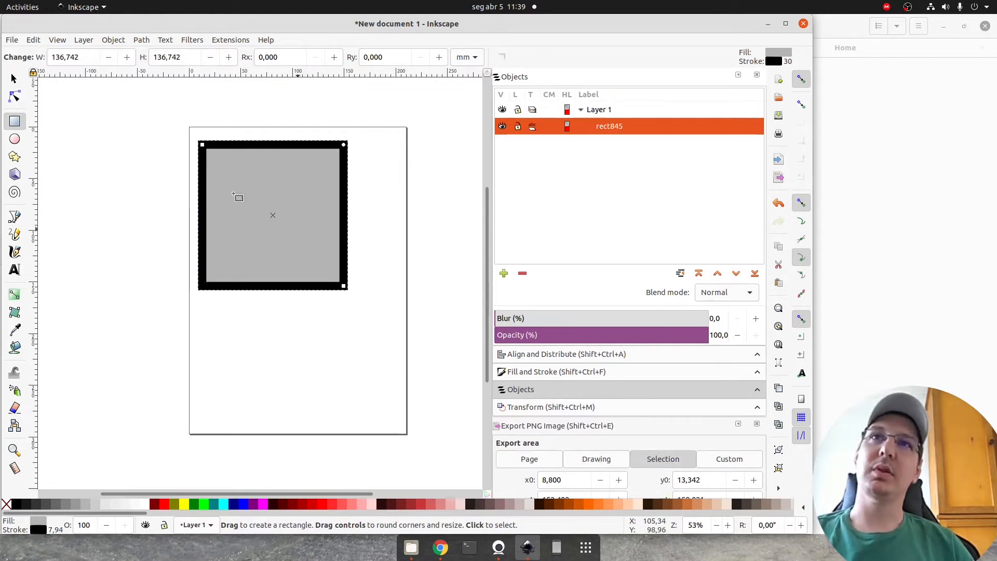
# - Select the square and move it freely to about X 36 mm, Y 34 mm on the page
pyautogui.click(13, 79)
pyautogui.click(111, 163)
pyautogui.click(270, 193)
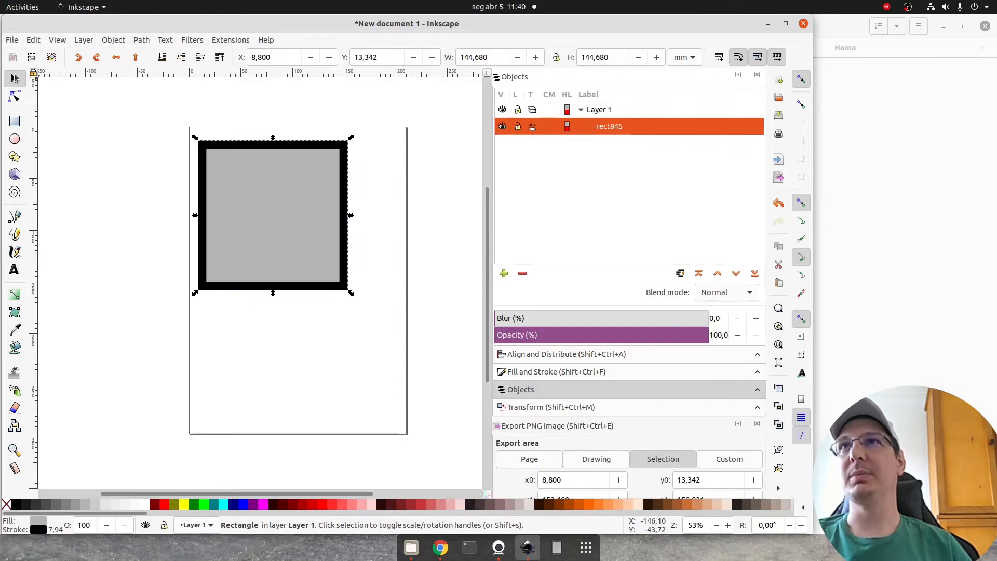
pyautogui.moveTo(238, 193); pyautogui.dragTo(301, 190)
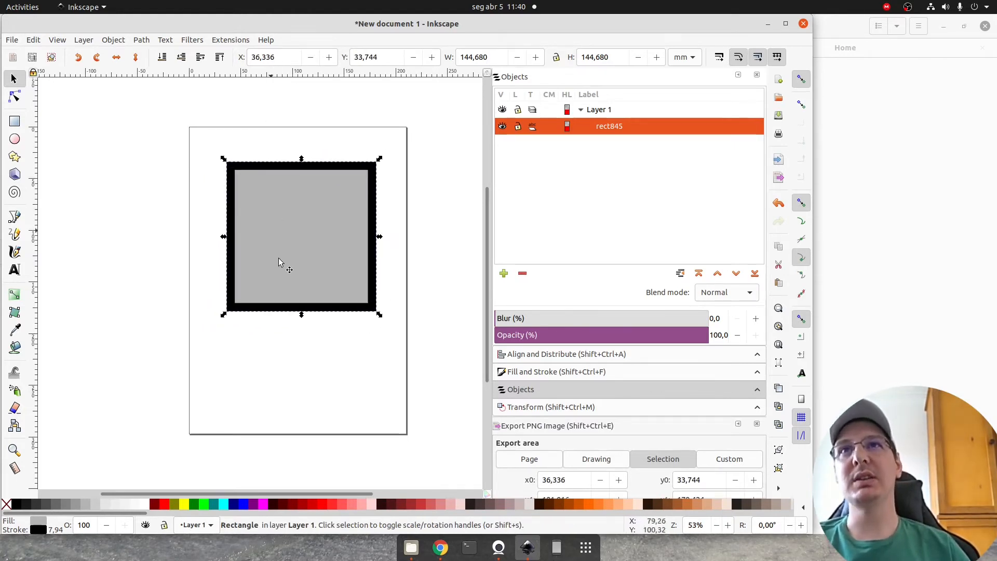
# - Place the square at the page origin by setting its X and Y position to 0
pyautogui.moveTo(280, 57); pyautogui.dragTo(238, 57)
pyautogui.write('0')
pyautogui.press('Return')
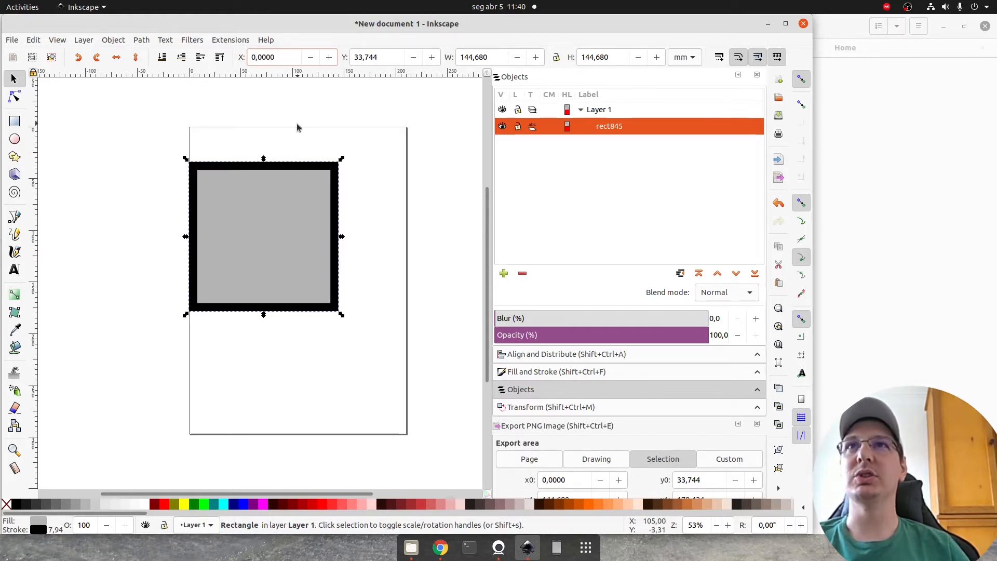
pyautogui.moveTo(379, 59); pyautogui.dragTo(351, 60)
pyautogui.write('0')
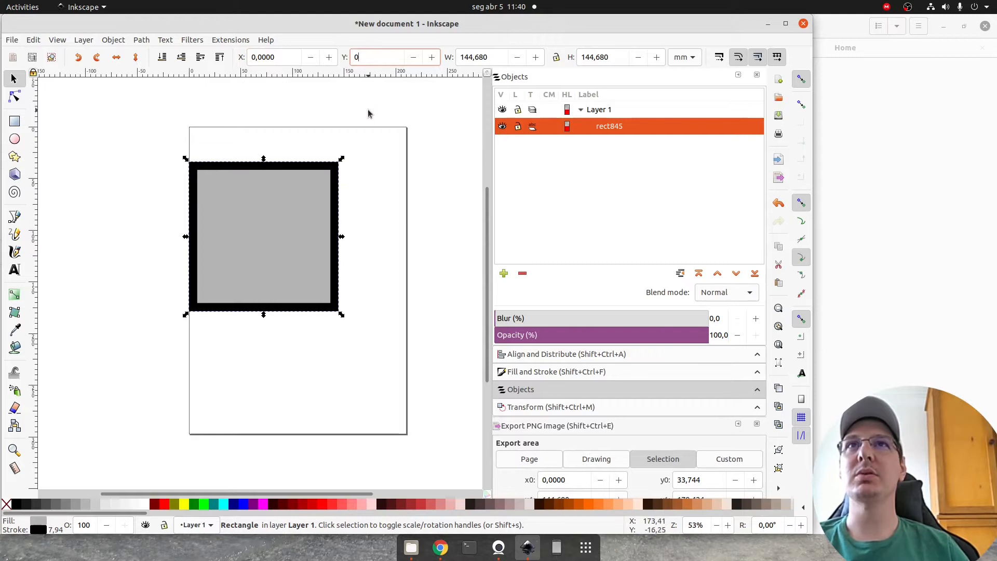
pyautogui.press('Return')
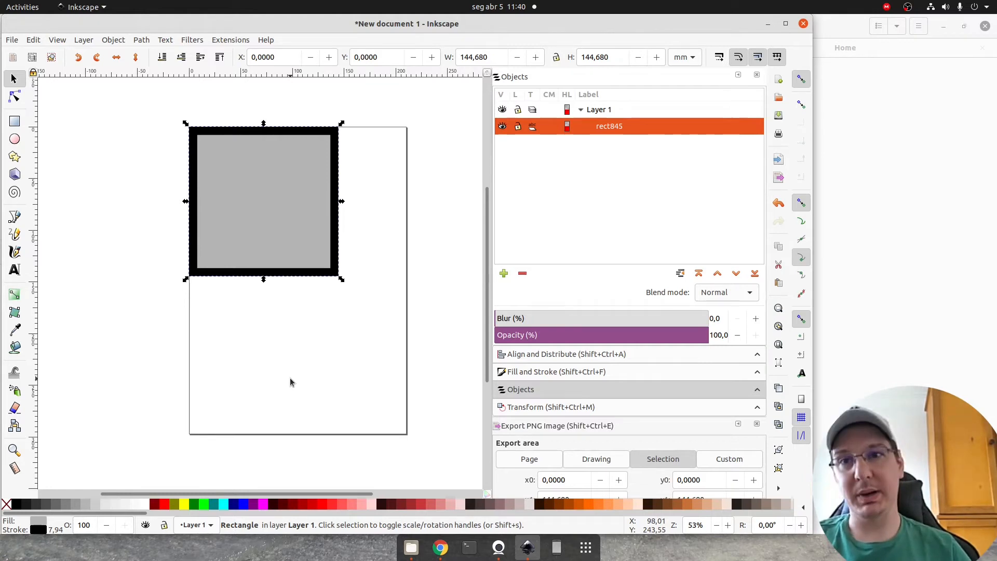
# - Set the square's width and height to 100 mm and deselect it
pyautogui.moveTo(494, 57); pyautogui.dragTo(451, 58)
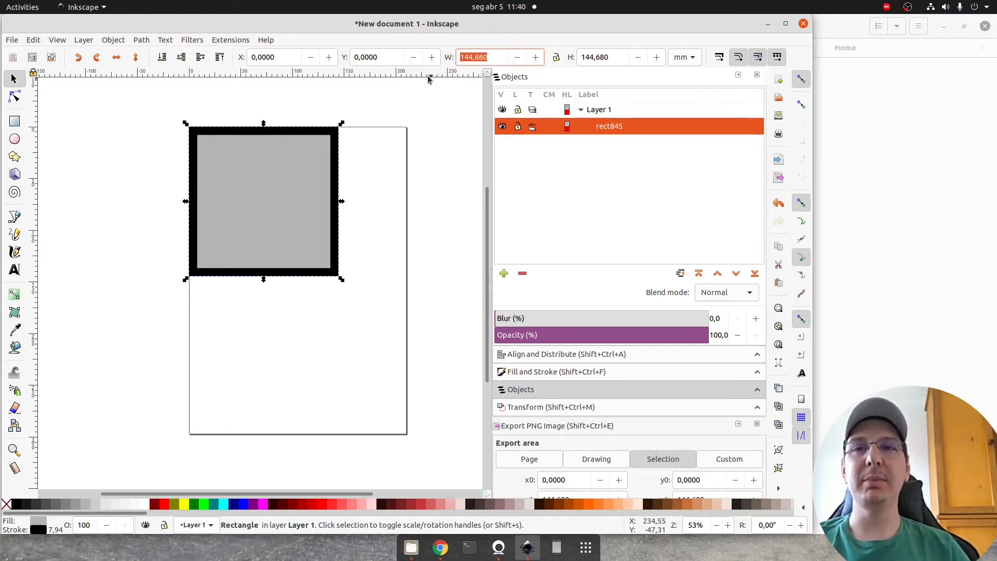
pyautogui.click(623, 50)
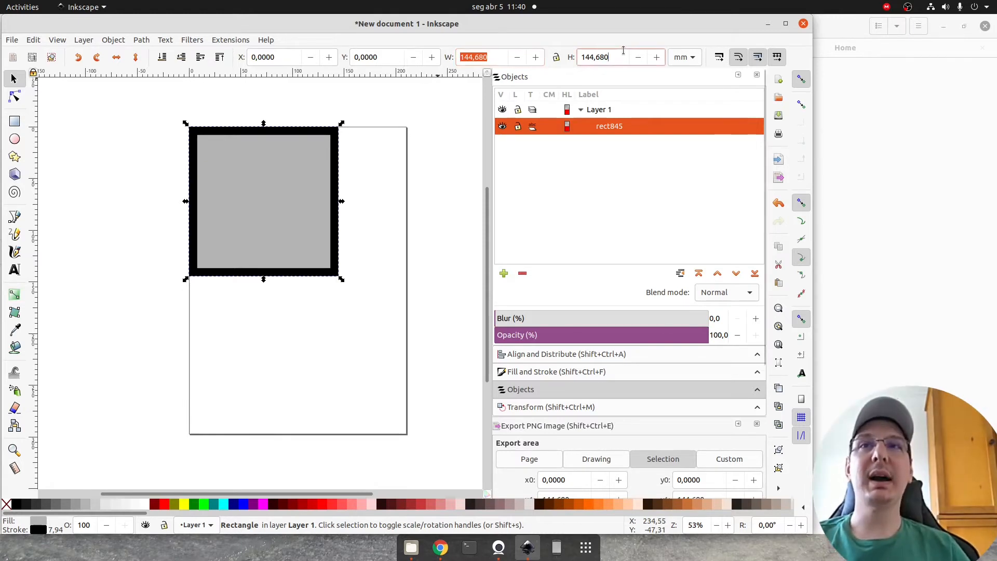
pyautogui.click(496, 57)
pyautogui.tripleClick(496, 57)
pyautogui.write('100')
pyautogui.tripleClick(602, 57)
pyautogui.write('100')
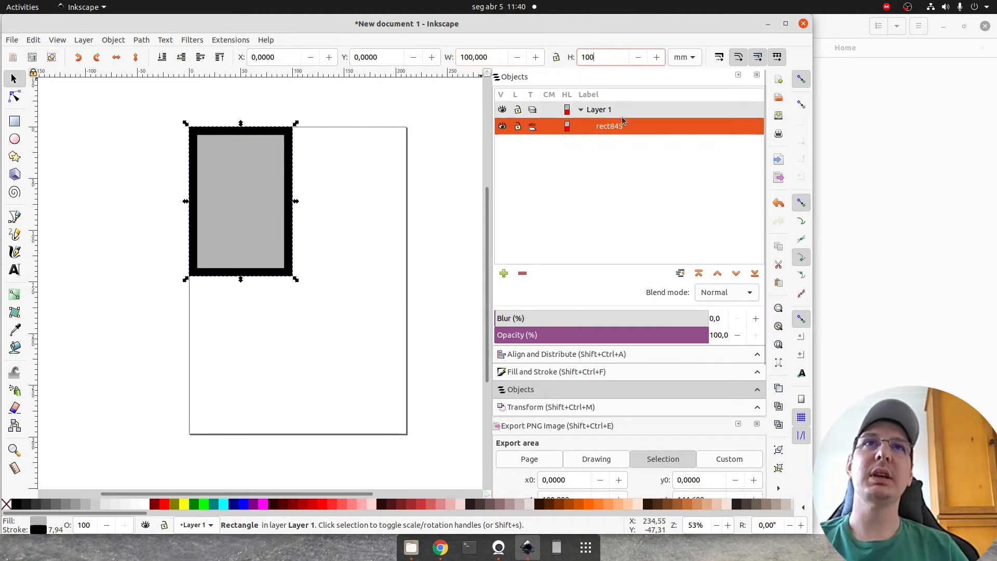
pyautogui.press('Return')
pyautogui.click(298, 258)
pyautogui.click(278, 216)
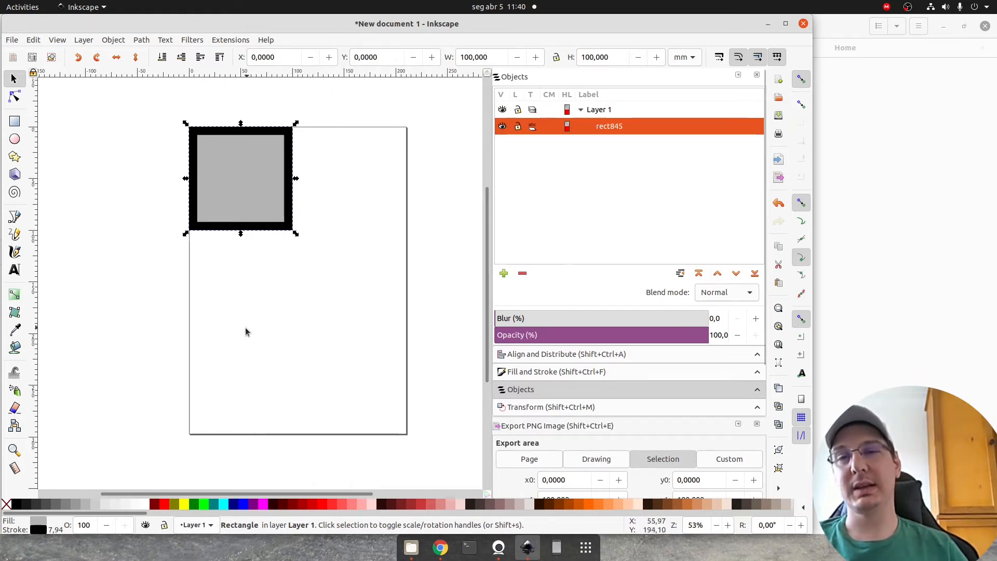
pyautogui.click(265, 382)
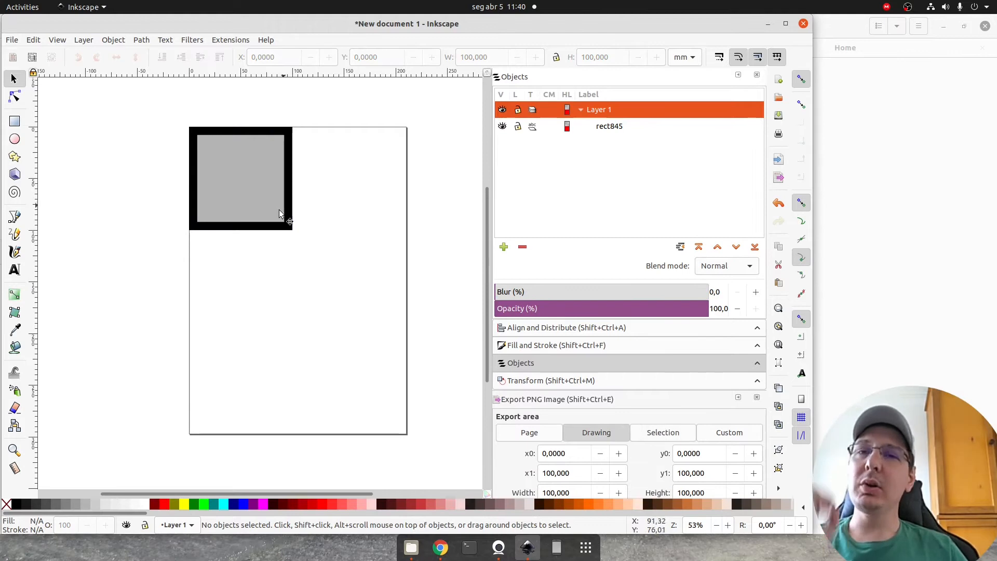
# - Duplicate the square and move the copy horizontally to the page's upper-right corner
pyautogui.click(258, 182)
pyautogui.rightClick(237, 165)
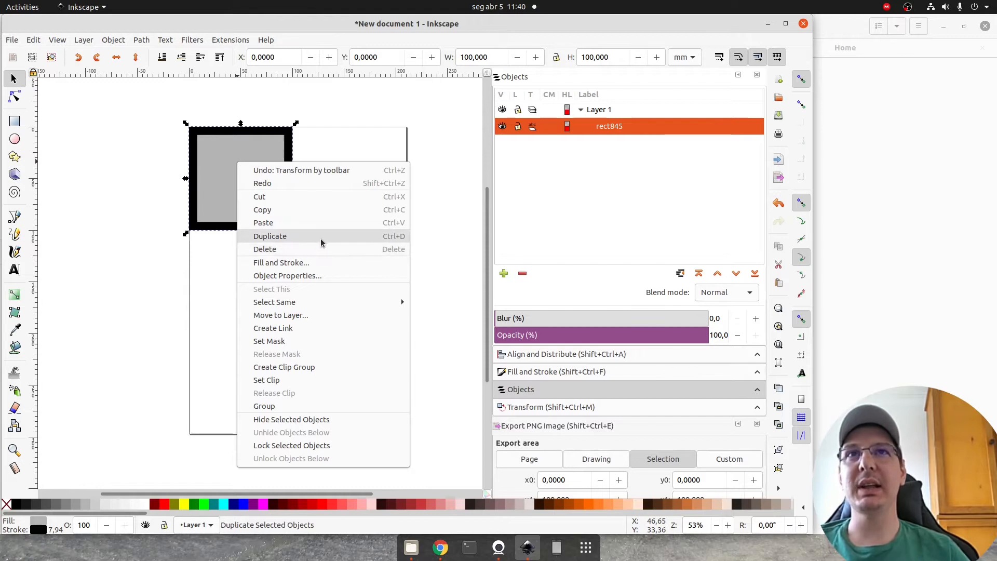
pyautogui.click(275, 239)
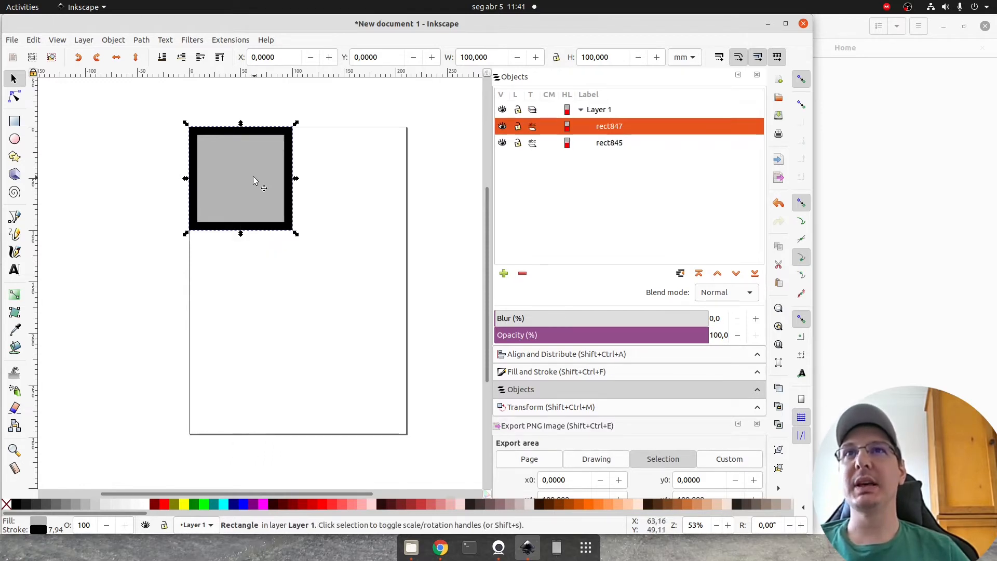
pyautogui.moveTo(251, 176); pyautogui.dragTo(371, 193)
pyautogui.click(318, 272)
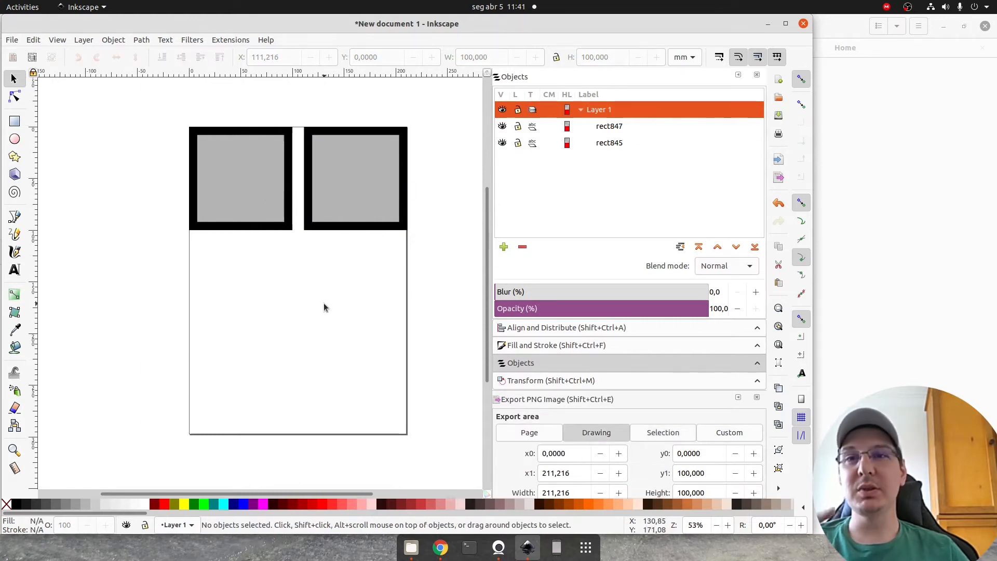
# - Duplicate both upper squares together and move the copies straight down to the page's bottom edge
pyautogui.click(260, 192)
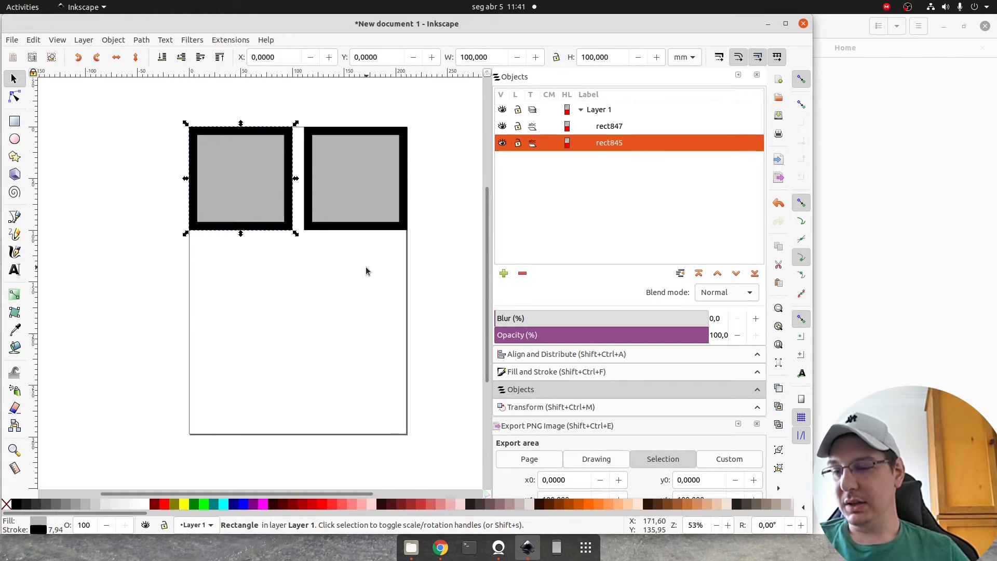
pyautogui.keyDown('shift'); pyautogui.click(373, 179); pyautogui.keyUp('shift')
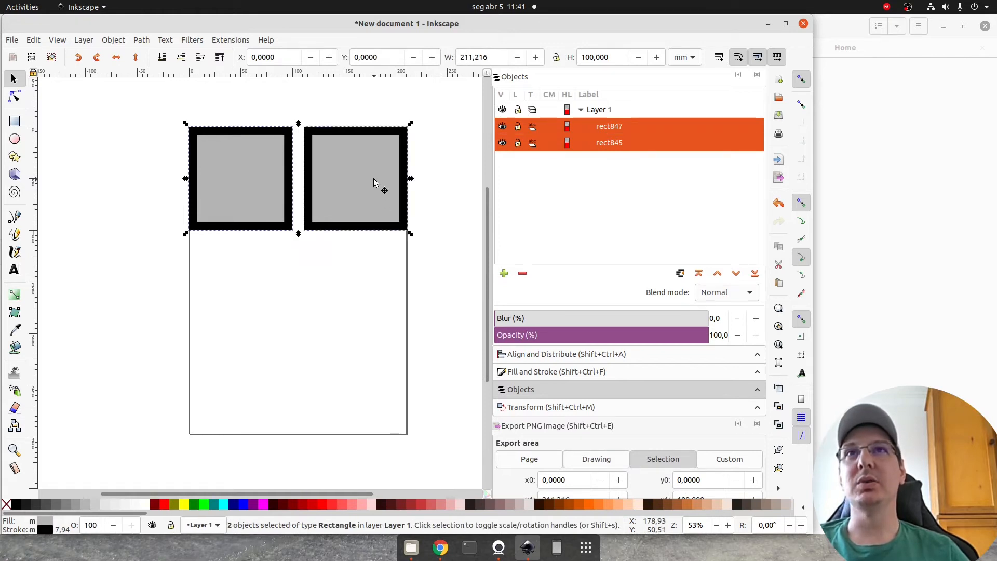
pyautogui.rightClick(374, 180)
pyautogui.click(407, 254)
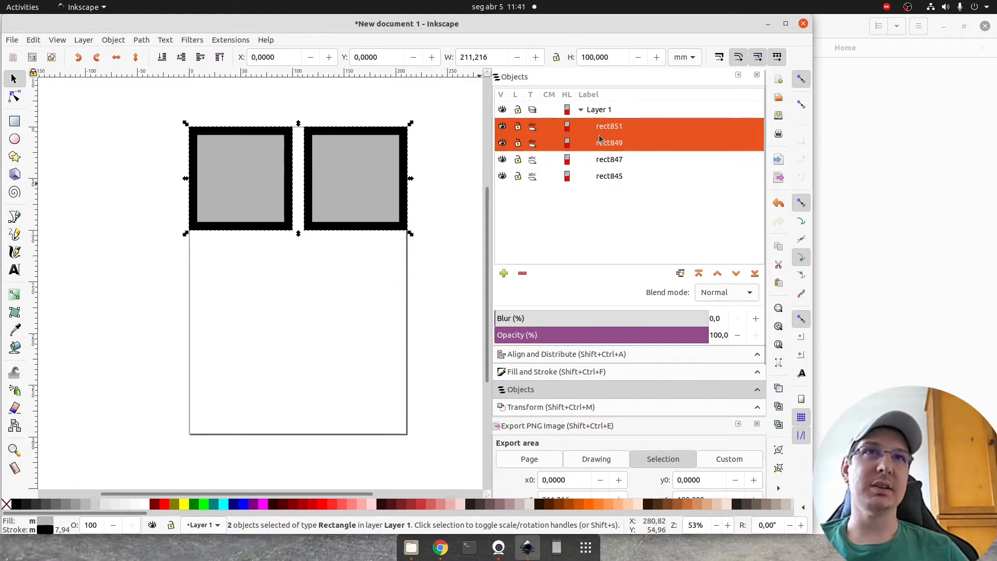
pyautogui.moveTo(362, 168); pyautogui.dragTo(356, 378)
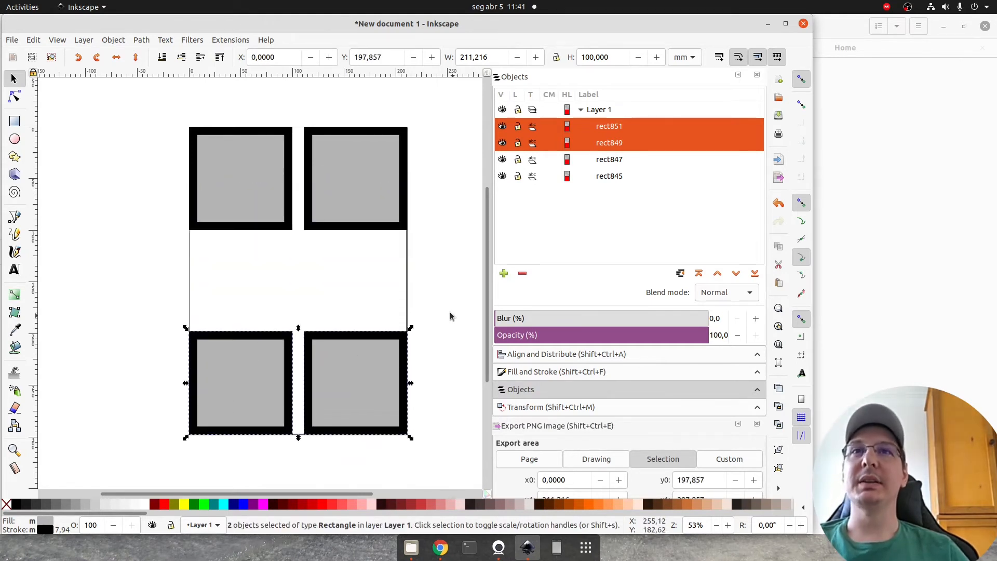
pyautogui.click(447, 292)
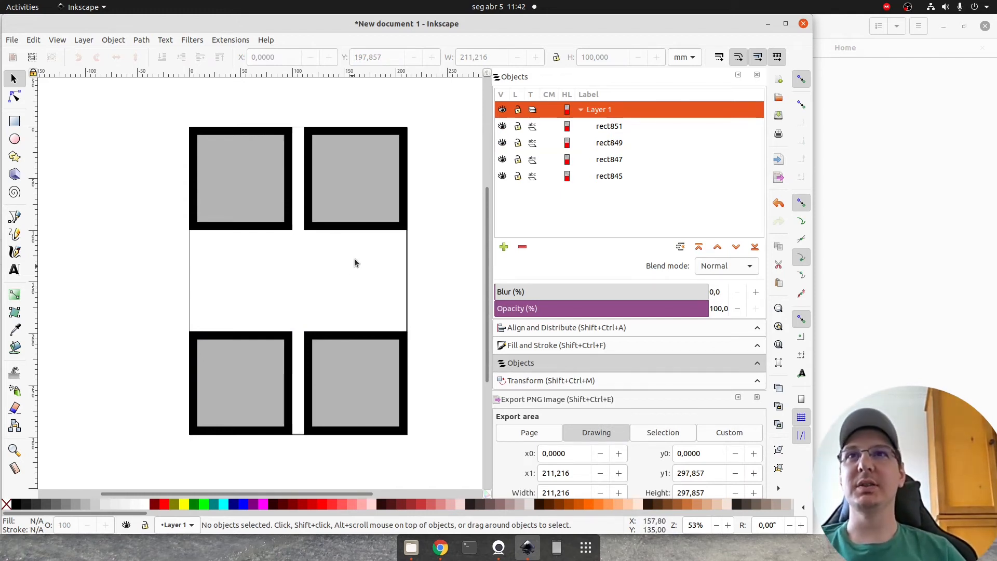
pyautogui.moveTo(139, 110)
pyautogui.mouseDown()
pyautogui.moveTo(325, 289)
pyautogui.moveTo(461, 478)
pyautogui.mouseUp()
pyautogui.click(439, 276)
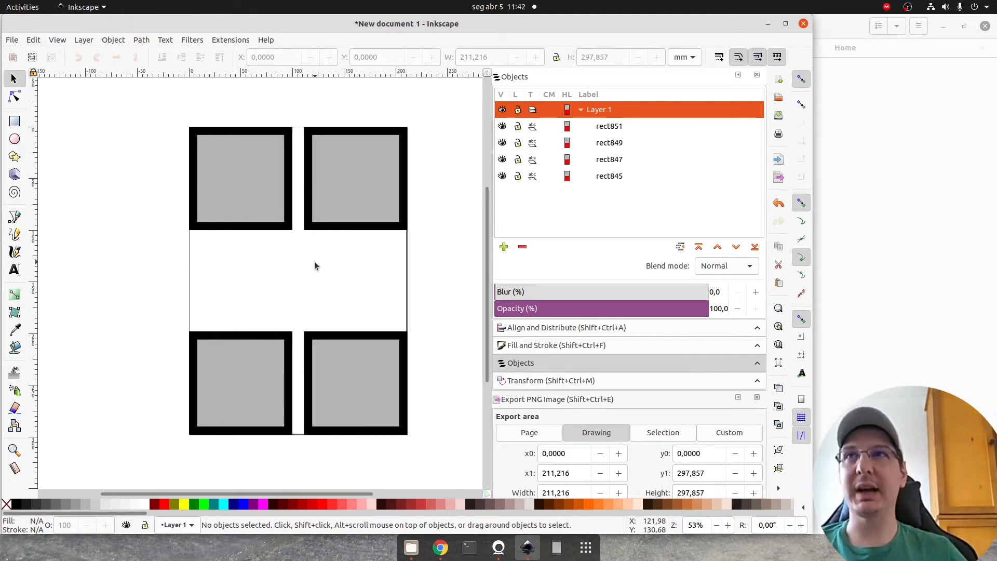
pyautogui.click(271, 148)
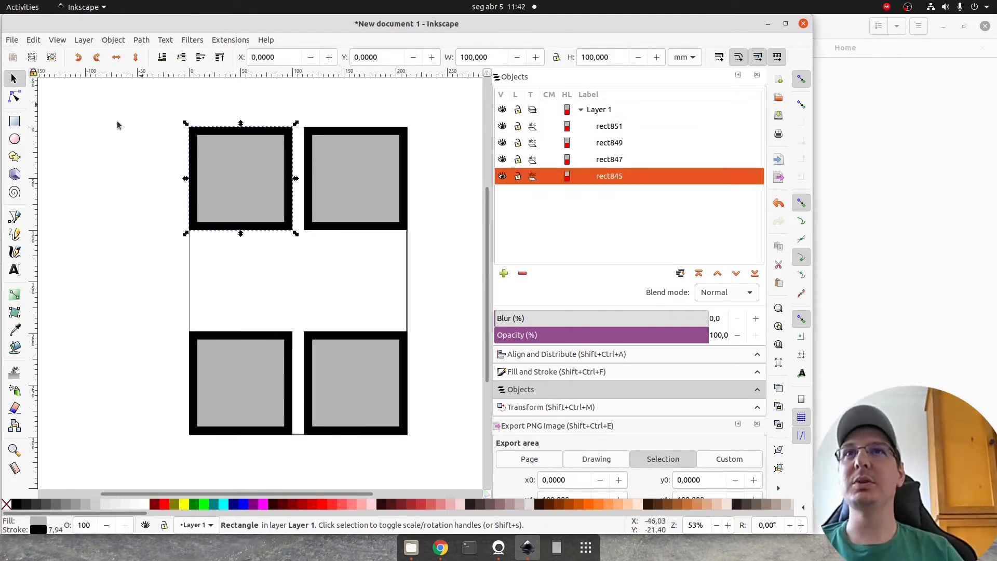
pyautogui.click(171, 194)
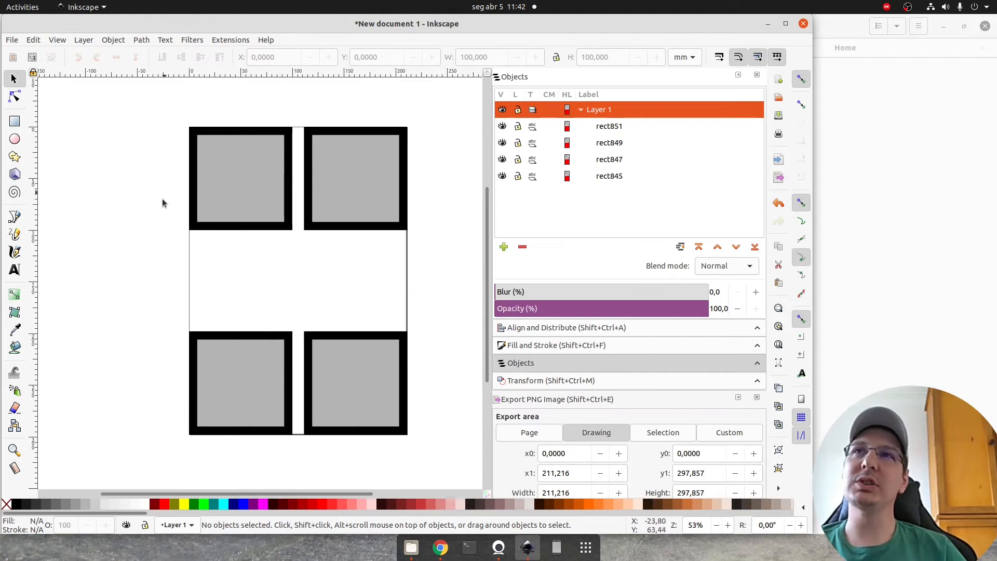
# - Try resizing the page's upper-left square by its corner handles with the Node tool and undo the change
pyautogui.click(16, 100)
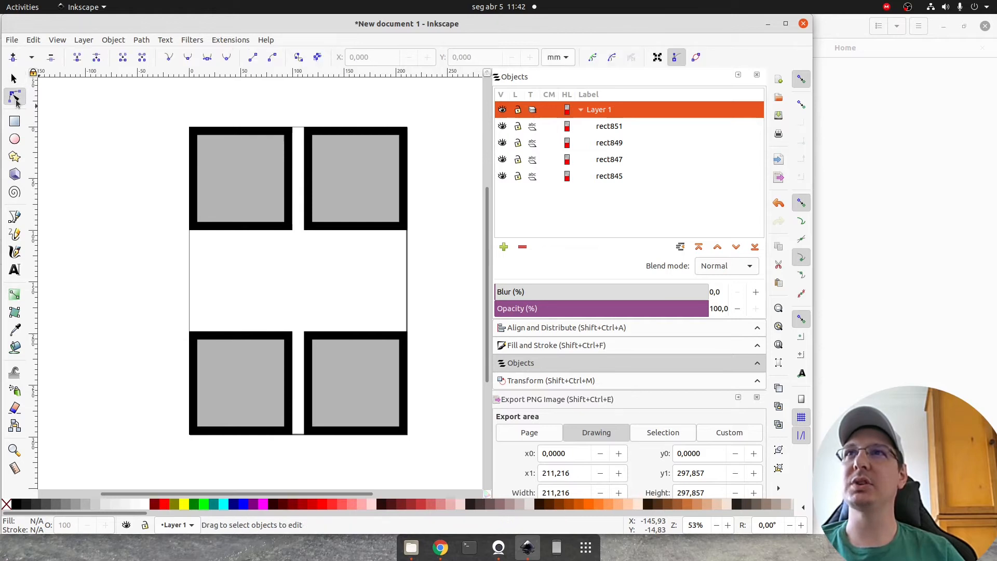
pyautogui.click(264, 135)
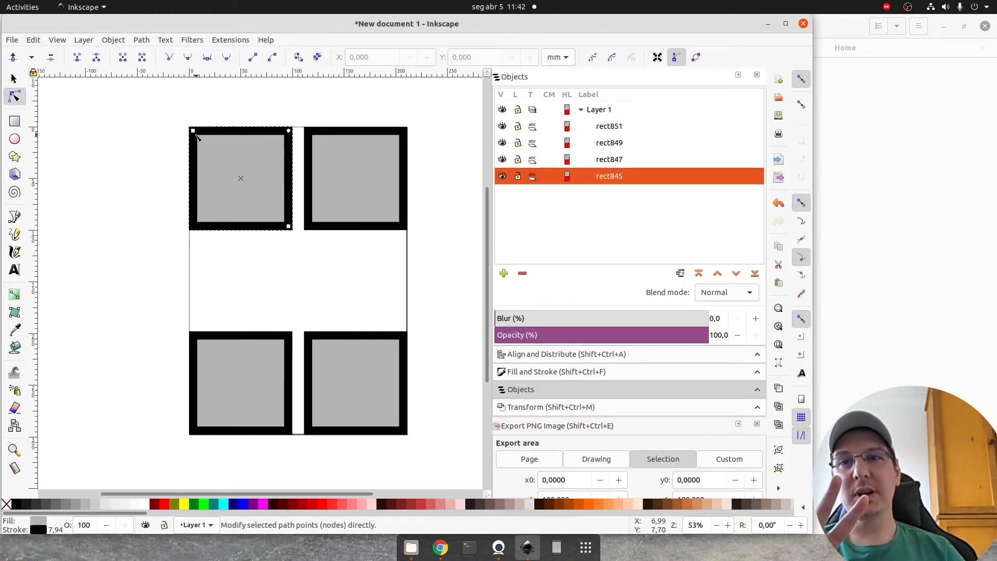
pyautogui.moveTo(193, 131)
pyautogui.mouseDown()
pyautogui.moveTo(158, 101)
pyautogui.moveTo(202, 135)
pyautogui.moveTo(172, 111)
pyautogui.moveTo(170, 156)
pyautogui.moveTo(149, 95)
pyautogui.moveTo(200, 128)
pyautogui.moveTo(181, 121)
pyautogui.moveTo(189, 131)
pyautogui.mouseUp()
pyautogui.hotkey('ctrl', 'z')
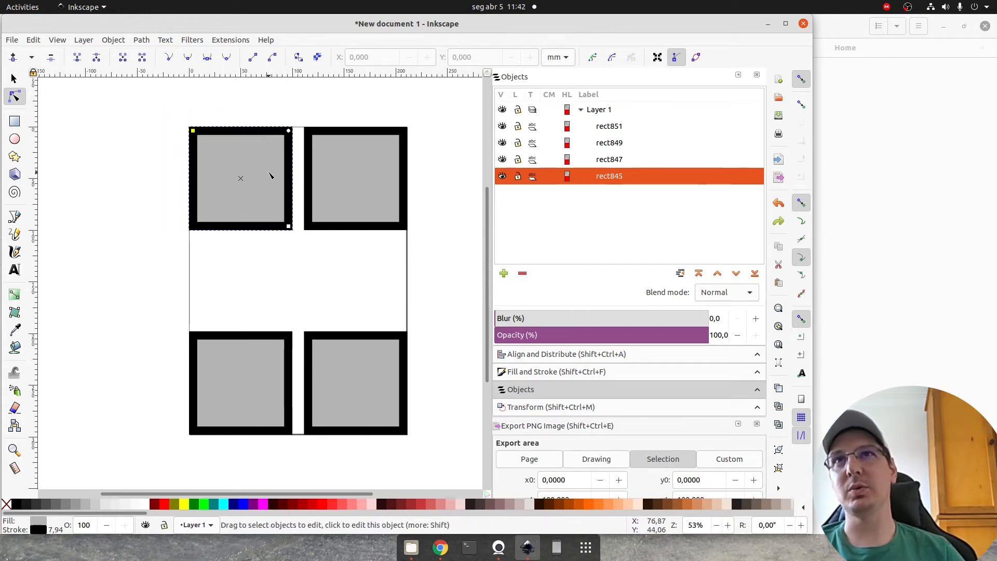
pyautogui.moveTo(289, 227)
pyautogui.mouseDown()
pyautogui.moveTo(275, 302)
pyautogui.moveTo(288, 192)
pyautogui.moveTo(263, 224)
pyautogui.moveTo(291, 228)
pyautogui.mouseUp()
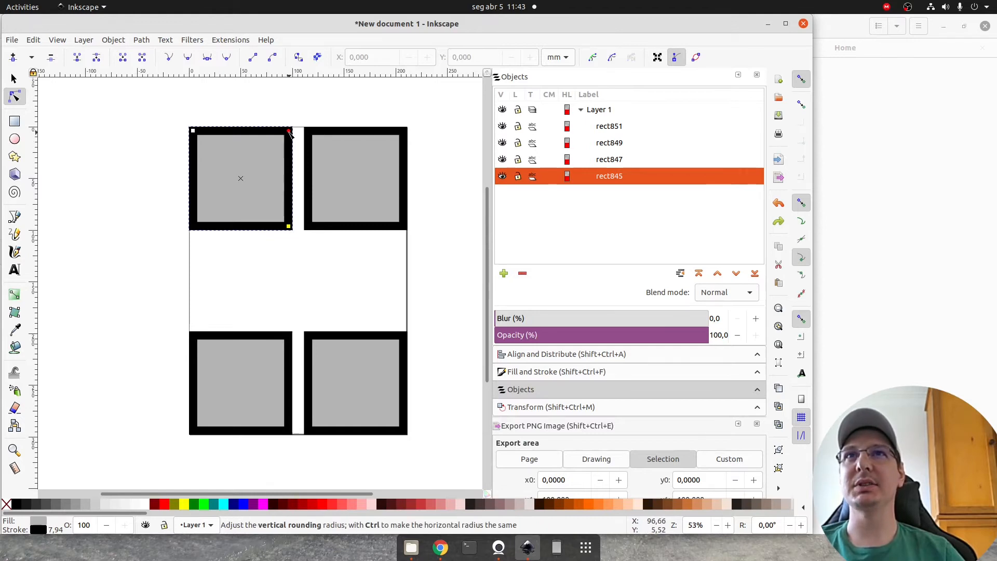
# - Round the corners of all four squares with the Node tool, giving the page's upper-left one the smallest radius and the lower-left one the largest
pyautogui.moveTo(290, 133)
pyautogui.mouseDown()
pyautogui.moveTo(289, 165)
pyautogui.moveTo(289, 145)
pyautogui.mouseUp()
pyautogui.click(322, 133)
pyautogui.moveTo(403, 131); pyautogui.dragTo(404, 158)
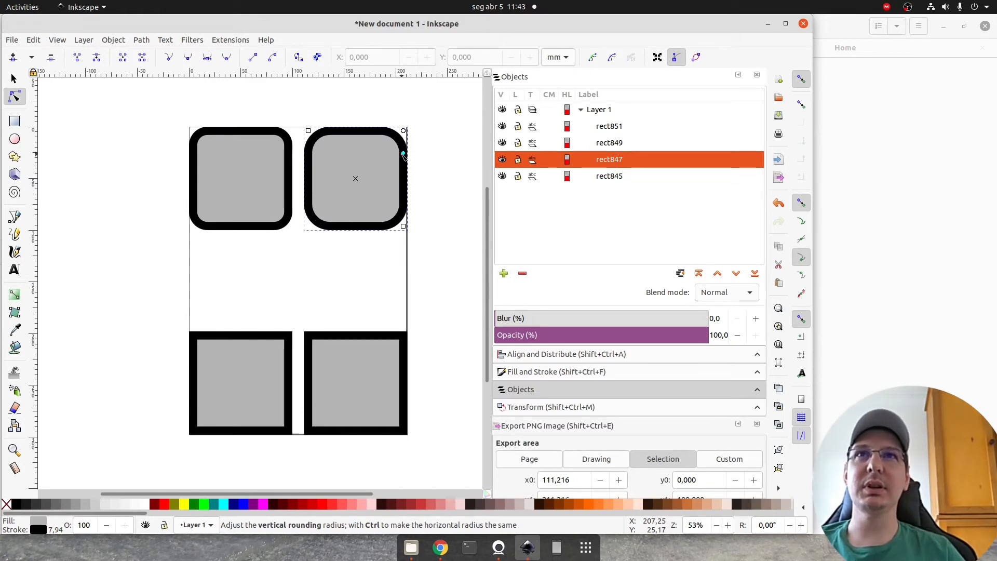
pyautogui.click(360, 337)
pyautogui.moveTo(403, 336); pyautogui.dragTo(400, 364)
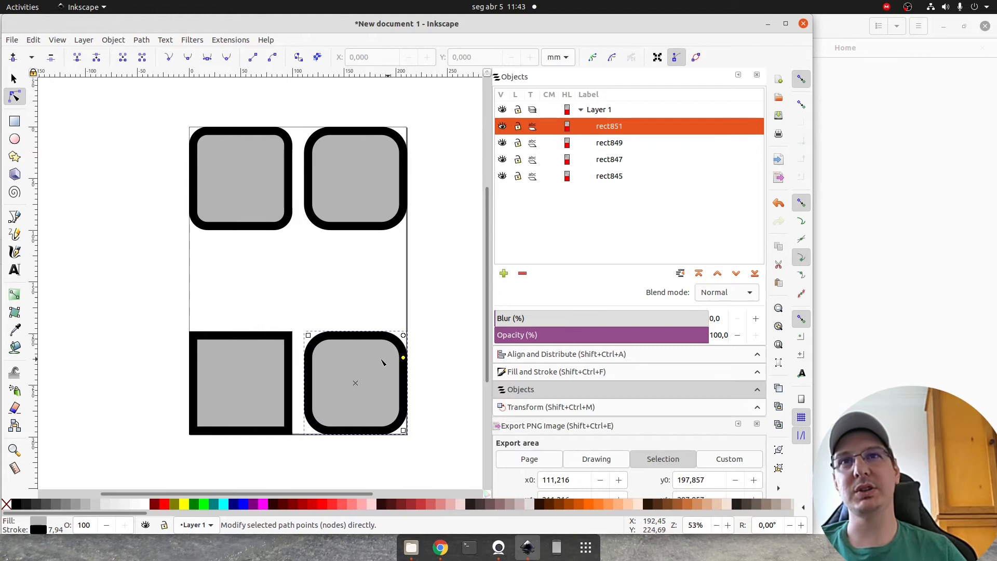
pyautogui.click(291, 346)
pyautogui.moveTo(288, 335); pyautogui.dragTo(288, 372)
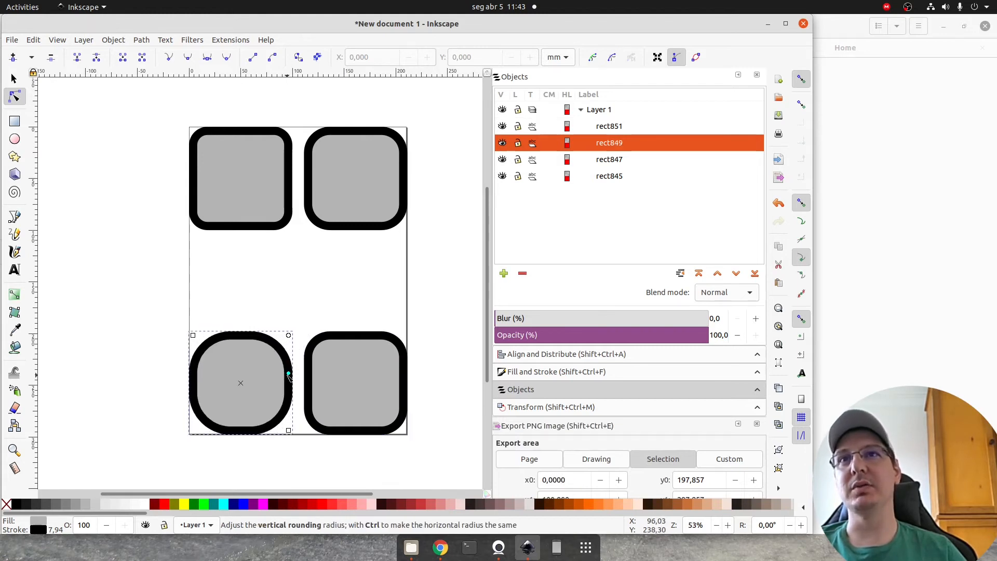
pyautogui.click(319, 294)
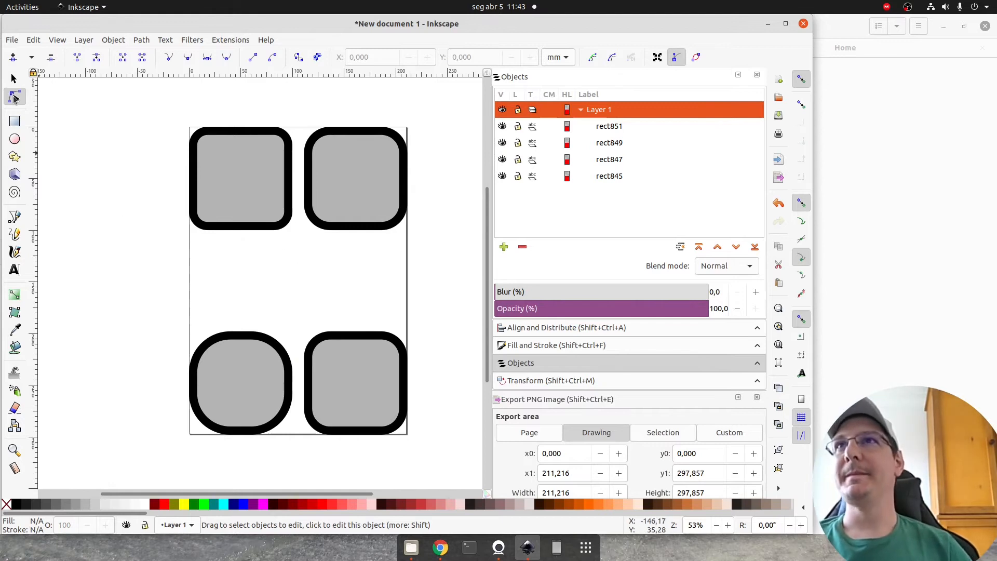
# - Draw a circle with a radius of about 52 mm beside the page, right of the upper squares
pyautogui.click(14, 139)
pyautogui.moveTo(282, 259); pyautogui.dragTo(156, 236)
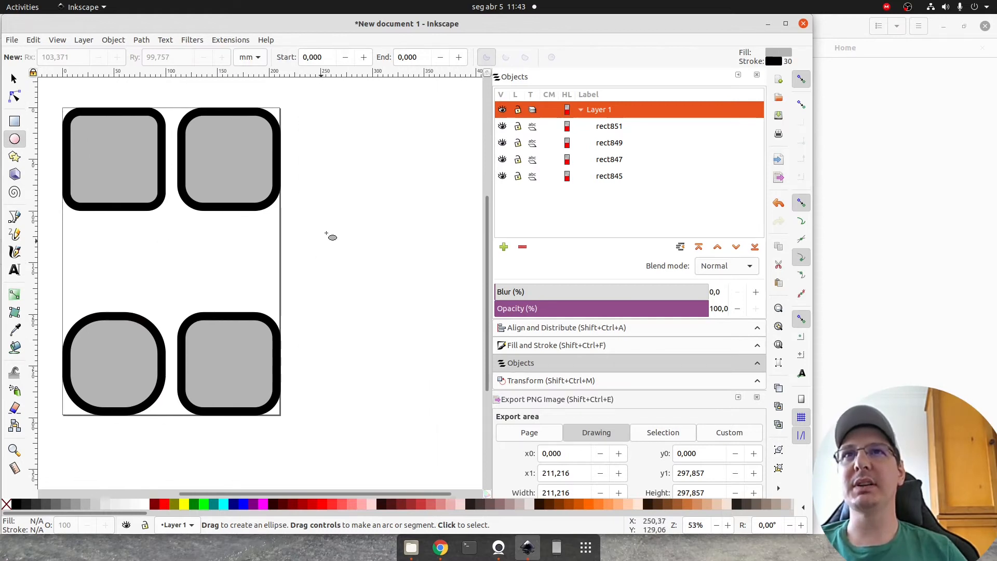
pyautogui.moveTo(309, 136); pyautogui.dragTo(428, 250)
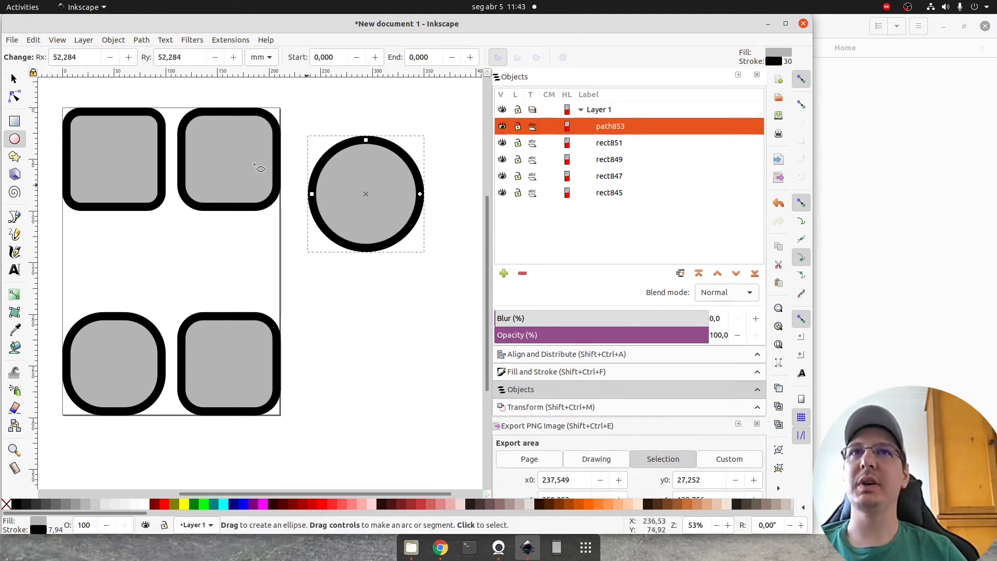
# - Try narrowing the circle into an ellipse and adjusting its height with the Node tool, and undo the changes
pyautogui.click(14, 97)
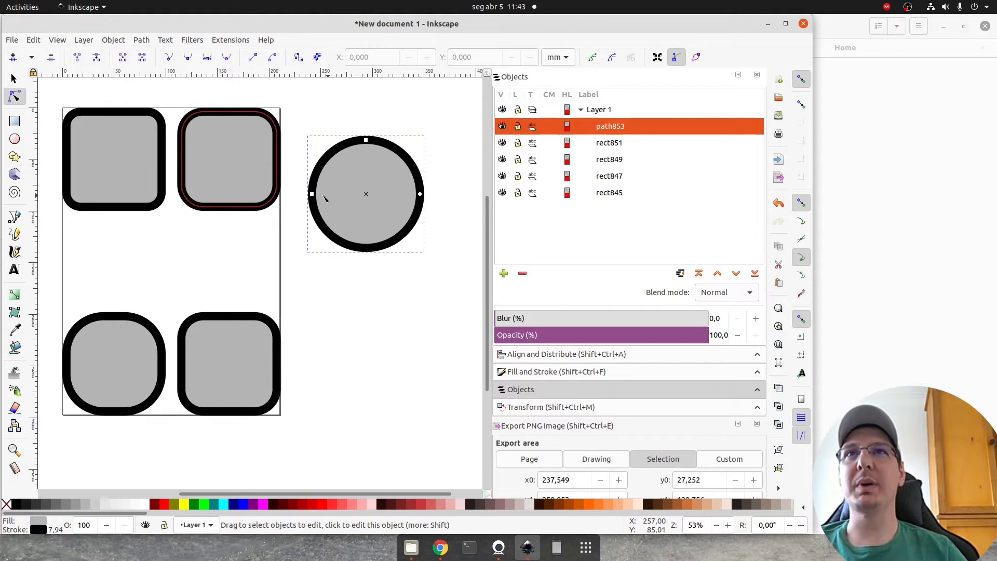
pyautogui.moveTo(314, 195)
pyautogui.mouseDown()
pyautogui.moveTo(341, 196)
pyautogui.moveTo(303, 196)
pyautogui.moveTo(337, 197)
pyautogui.moveTo(322, 198)
pyautogui.moveTo(328, 205)
pyautogui.mouseUp()
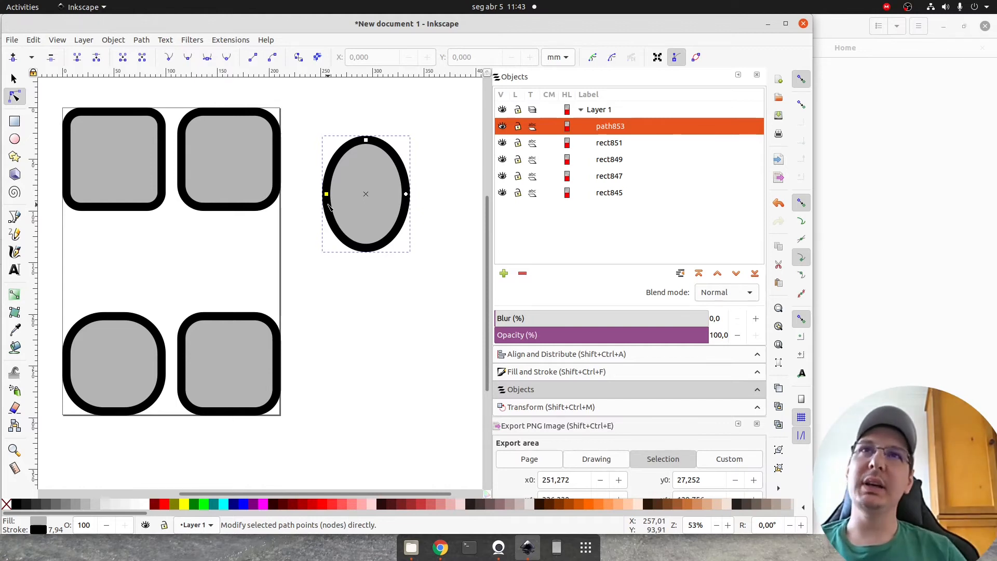
pyautogui.hotkey('ctrl', 'z')
pyautogui.moveTo(366, 140)
pyautogui.mouseDown()
pyautogui.moveTo(367, 156)
pyautogui.moveTo(366, 139)
pyautogui.mouseUp()
pyautogui.hotkey('ctrl', 'z')
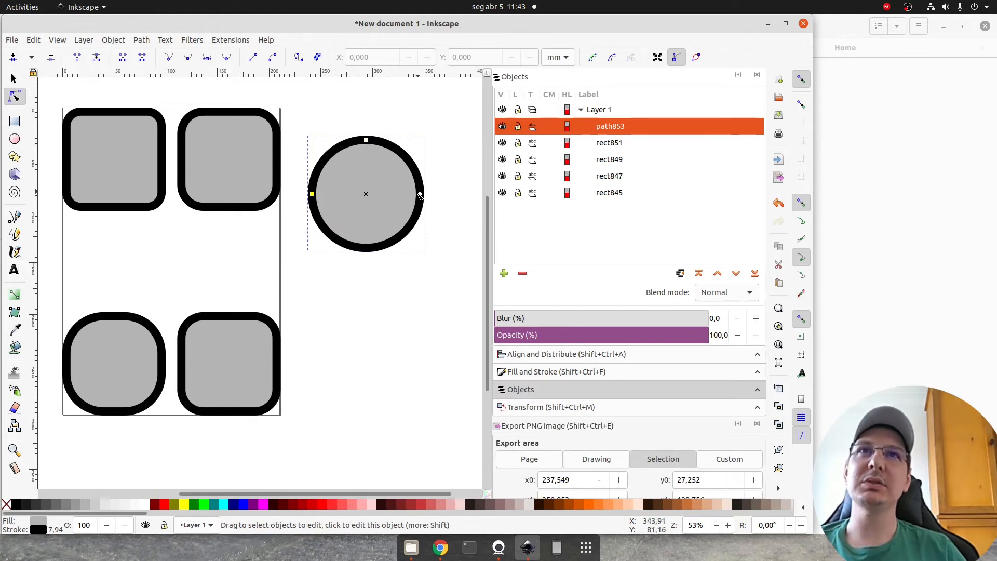
# - Cut a pie wedge out of the circle's upper-right side by moving its arc handle with the Node tool
pyautogui.moveTo(422, 196); pyautogui.dragTo(412, 162)
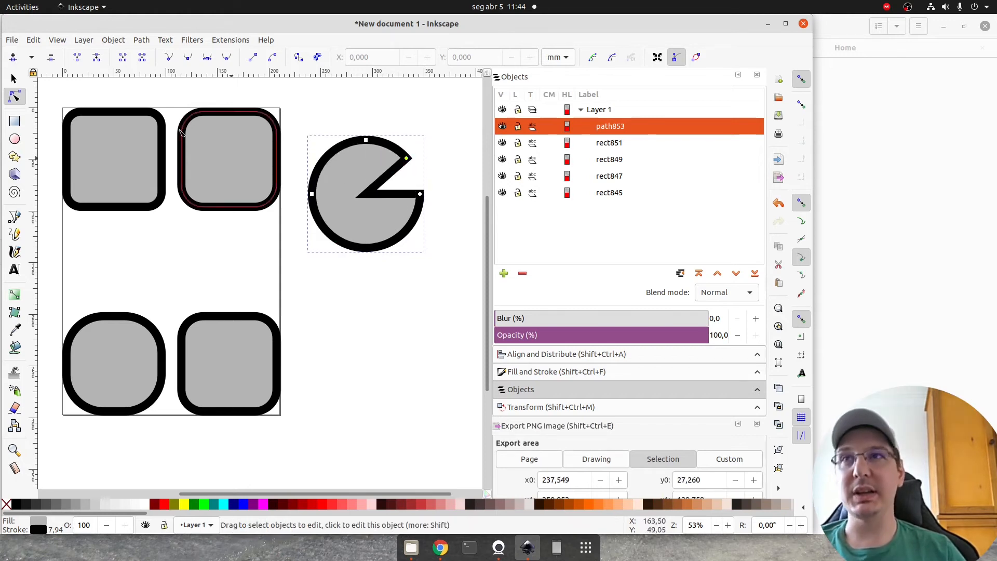
# - Draw an eight-pointed star about 144 mm wide below the sliced circle, and delete it
pyautogui.click(15, 158)
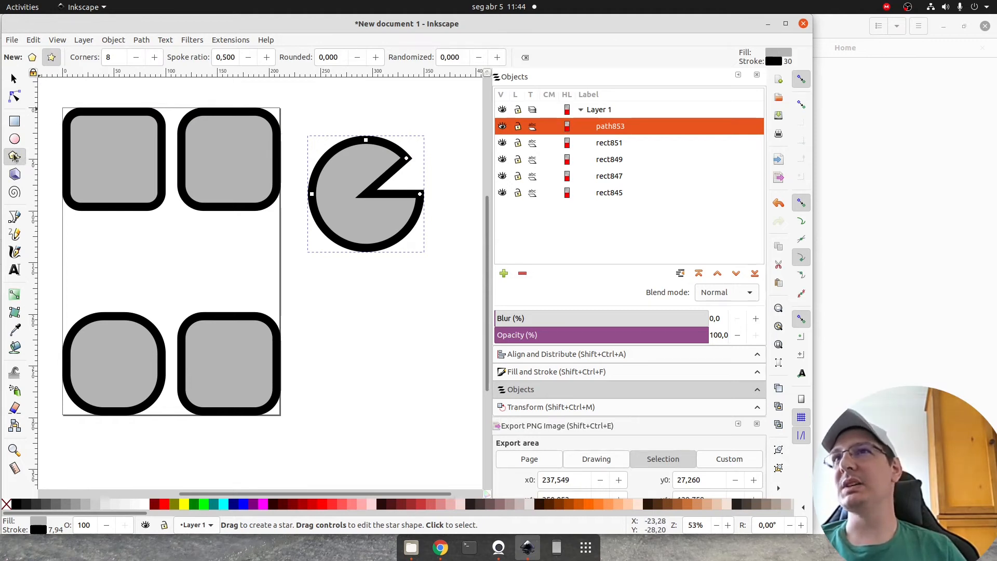
pyautogui.moveTo(337, 327); pyautogui.dragTo(356, 356)
pyautogui.click(13, 79)
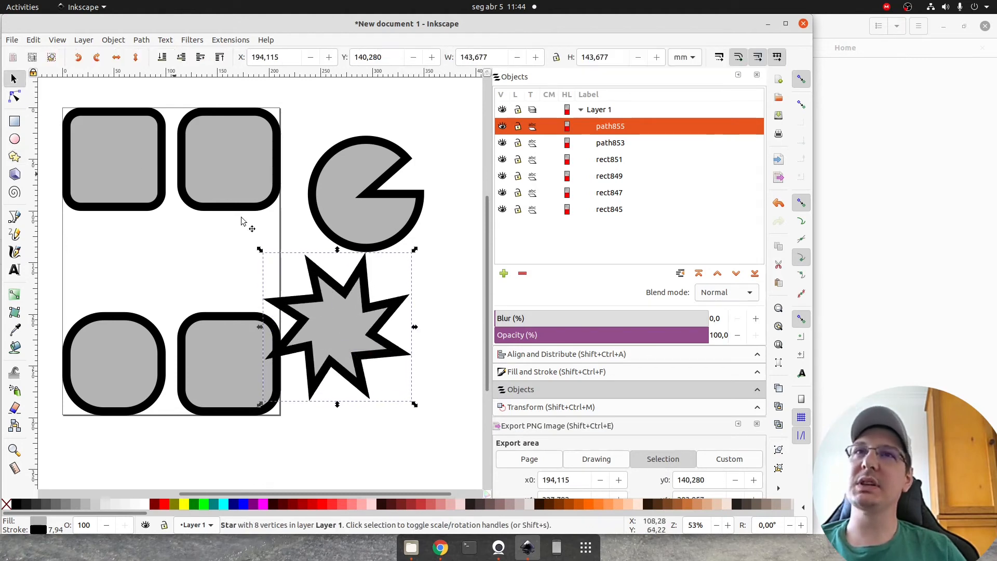
pyautogui.press('Delete')
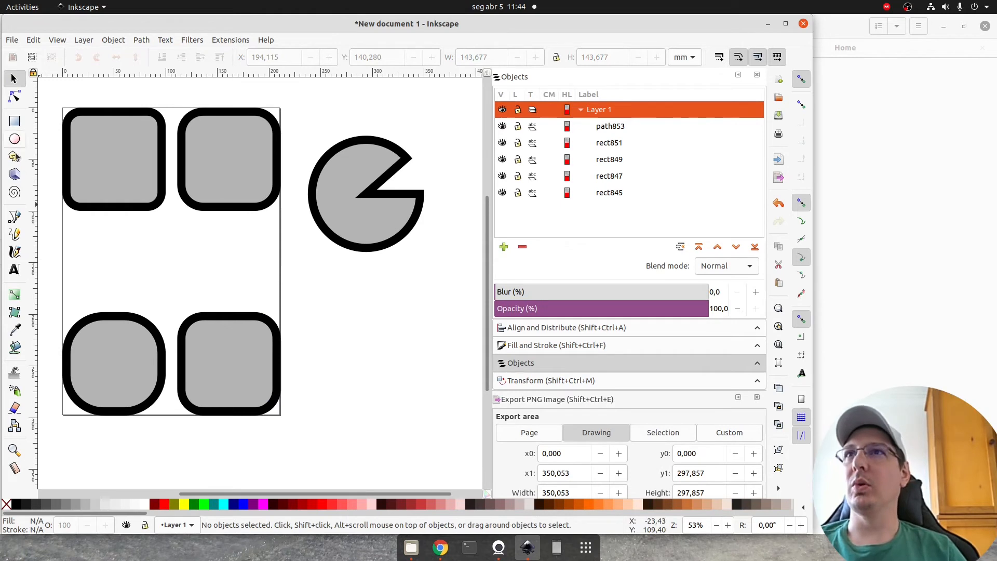
# - Draw a four-pointed star about 82 mm wide and move it below the sliced circle to about X 250 mm, Y 175 mm
pyautogui.click(15, 156)
pyautogui.click(136, 58)
pyautogui.click(137, 58)
pyautogui.click(136, 57)
pyautogui.moveTo(333, 291)
pyautogui.mouseDown()
pyautogui.moveTo(383, 347)
pyautogui.moveTo(353, 328)
pyautogui.mouseUp()
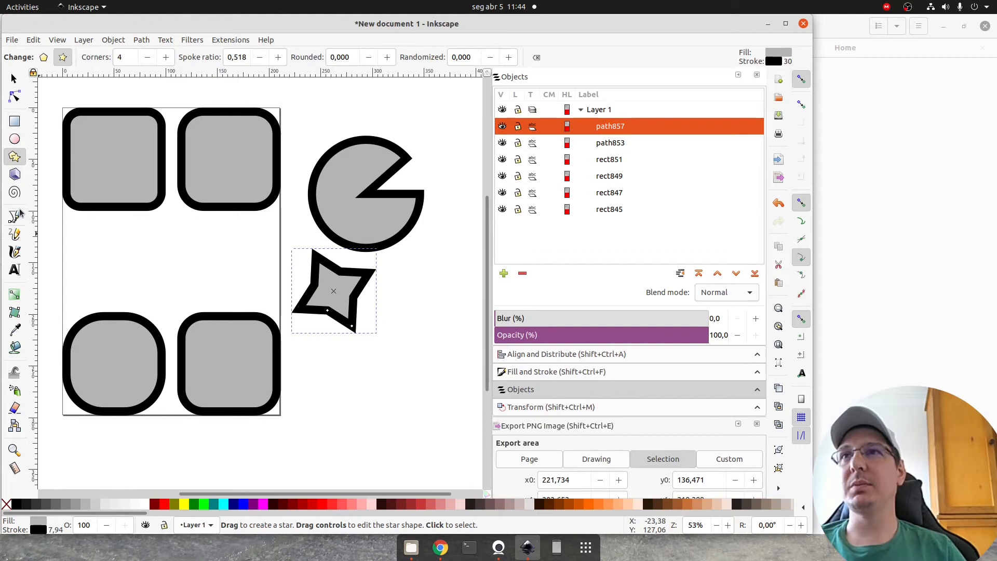
pyautogui.click(14, 78)
pyautogui.press('Escape')
pyautogui.moveTo(345, 278); pyautogui.dragTo(374, 316)
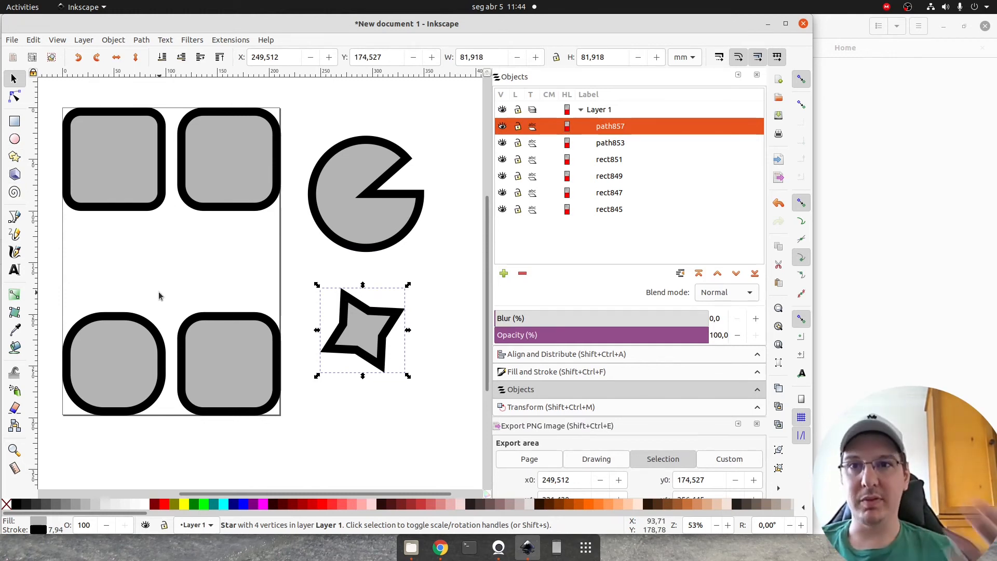
pyautogui.click(266, 156)
pyautogui.click(422, 267)
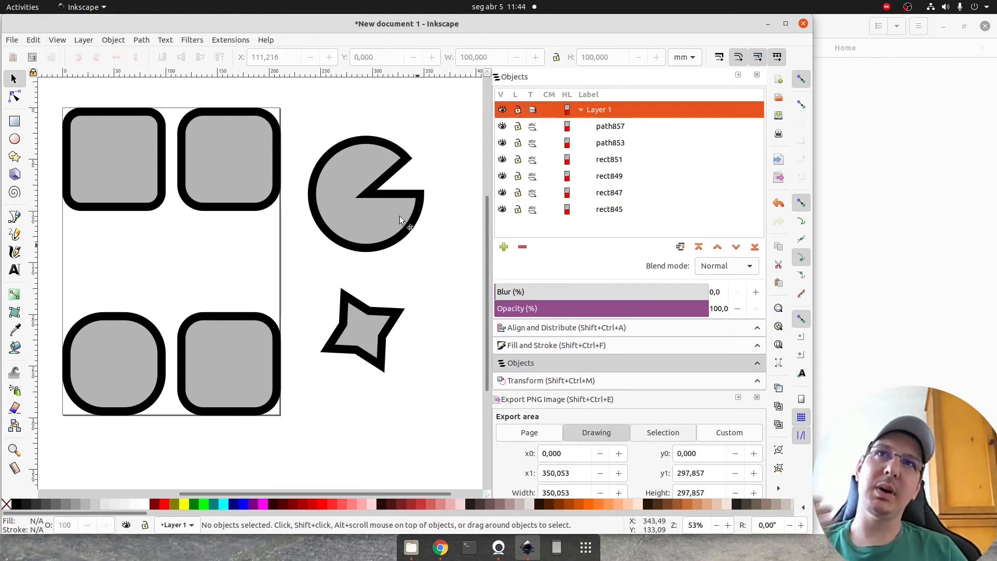
pyautogui.click(398, 213)
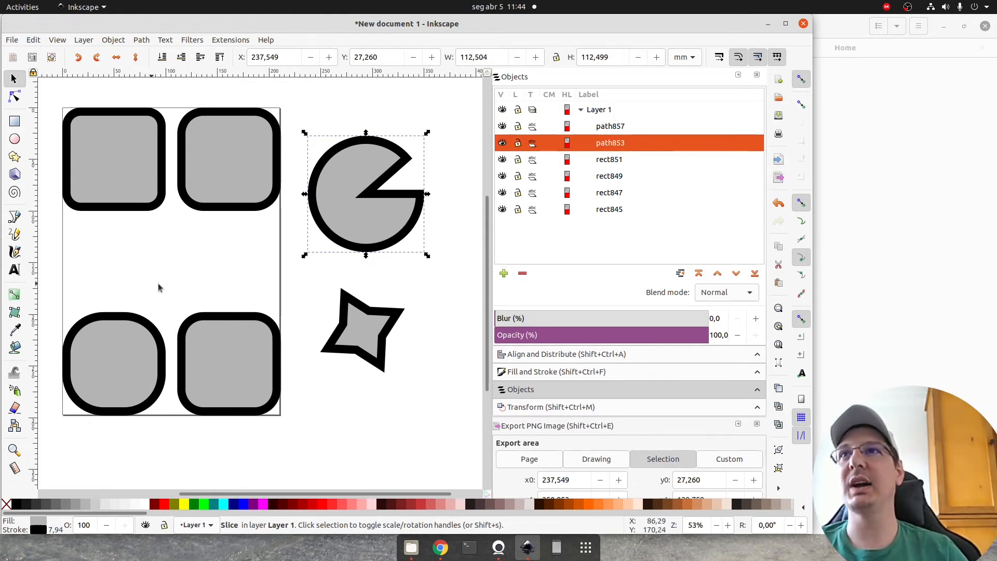
pyautogui.click(137, 255)
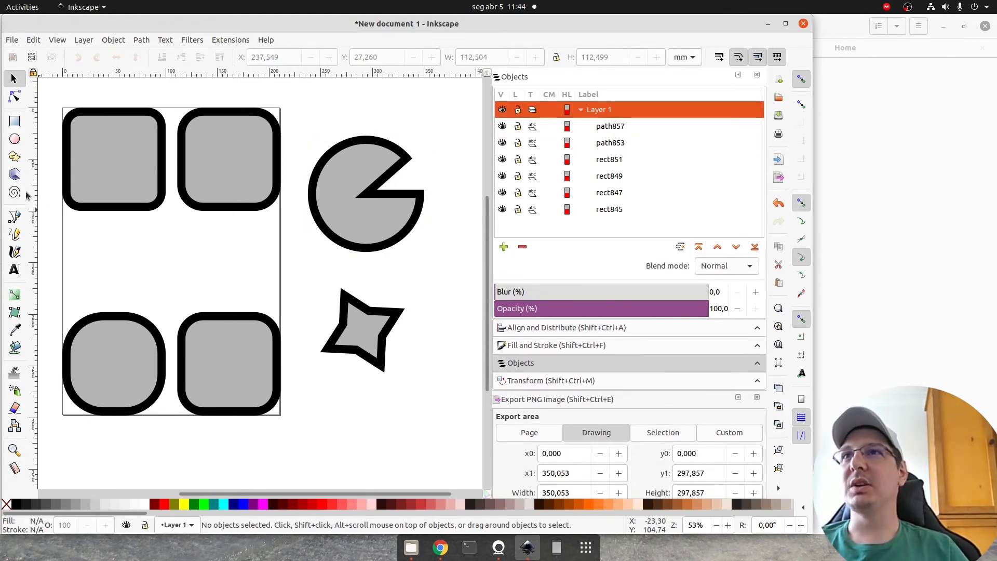
# - Move the page's upper-left square down to about X 1.5 mm, Y 68 mm, undoing a trial resize on the way
pyautogui.click(118, 183)
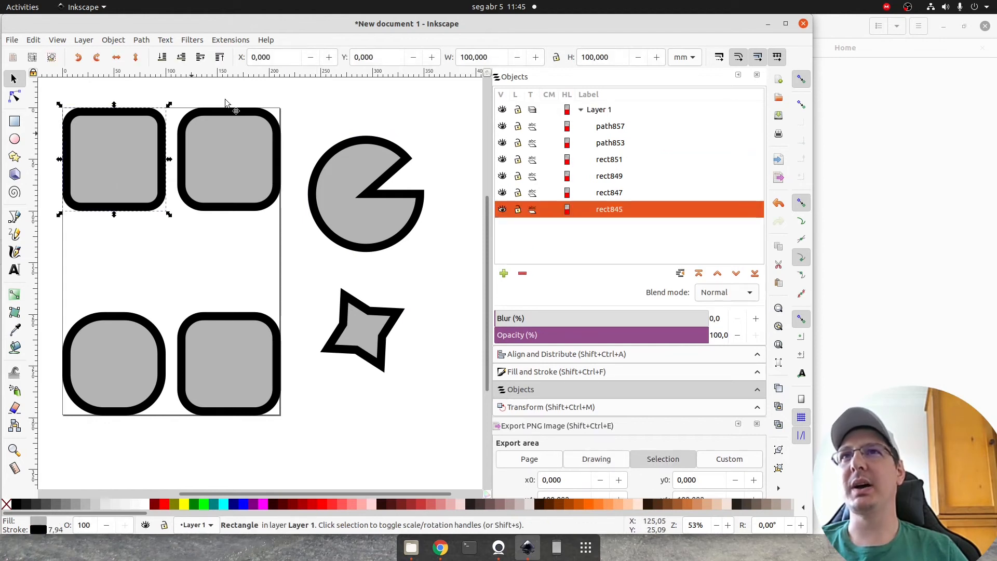
pyautogui.moveTo(100, 188); pyautogui.dragTo(151, 230)
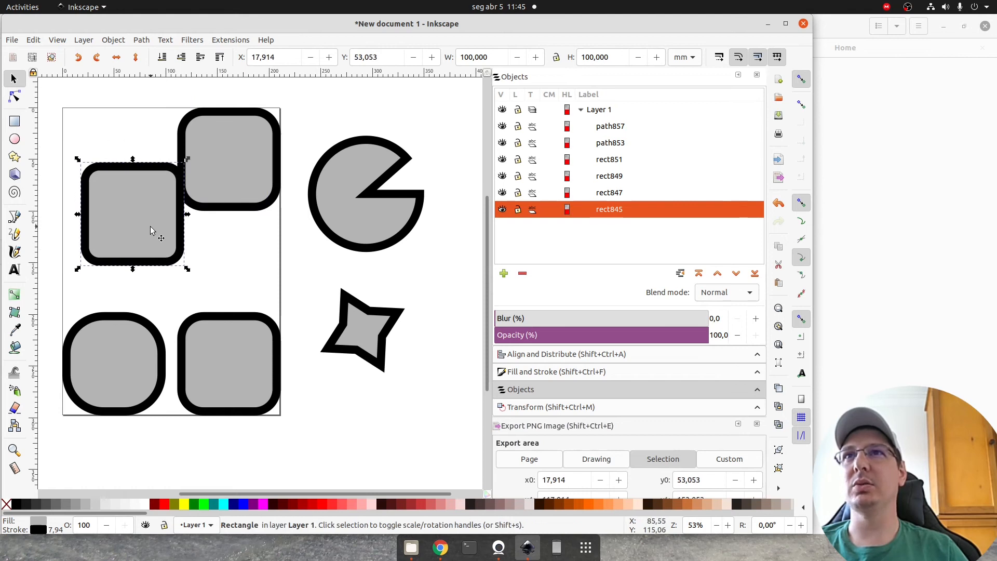
pyautogui.moveTo(188, 268)
pyautogui.mouseDown()
pyautogui.moveTo(236, 272)
pyautogui.moveTo(295, 387)
pyautogui.moveTo(156, 275)
pyautogui.moveTo(154, 251)
pyautogui.moveTo(301, 379)
pyautogui.moveTo(153, 252)
pyautogui.moveTo(188, 266)
pyautogui.mouseUp()
pyautogui.hotkey('ctrl', 'z')
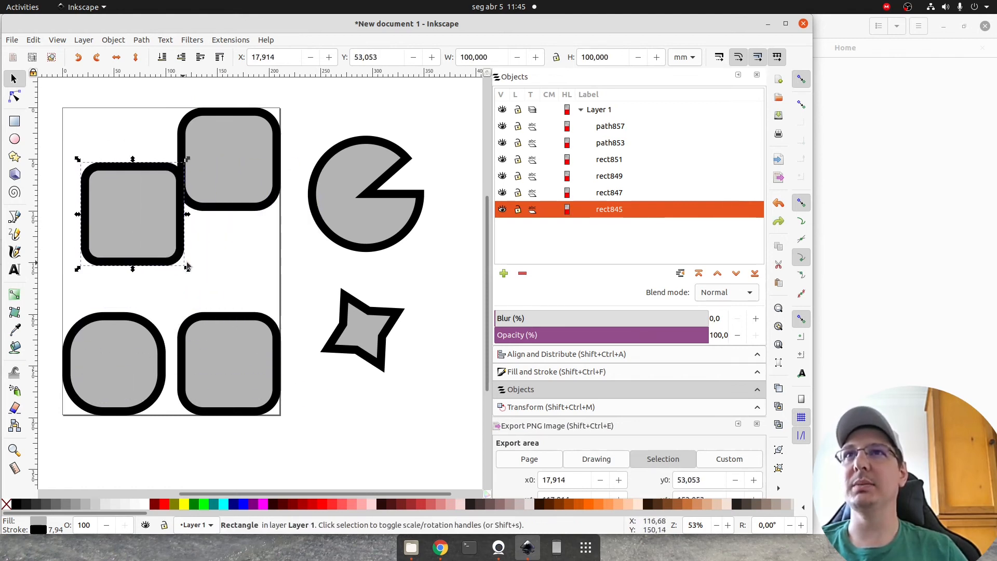
pyautogui.click(230, 252)
pyautogui.moveTo(163, 203)
pyautogui.mouseDown()
pyautogui.moveTo(133, 220)
pyautogui.moveTo(145, 218)
pyautogui.mouseUp()
pyautogui.click(214, 256)
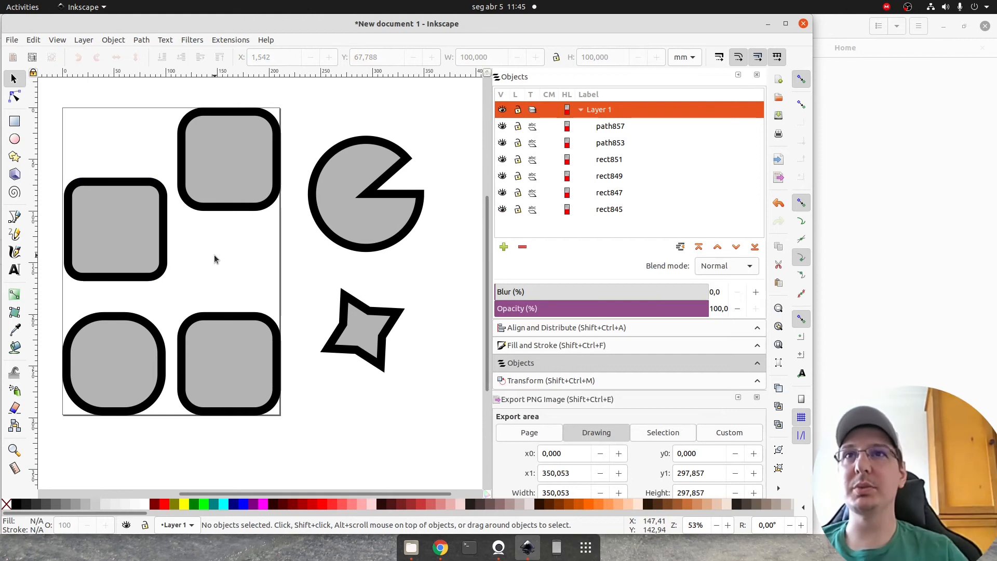
# - Rotate the page's upper-left square into an upright diamond and move it slightly up
pyautogui.click(125, 219)
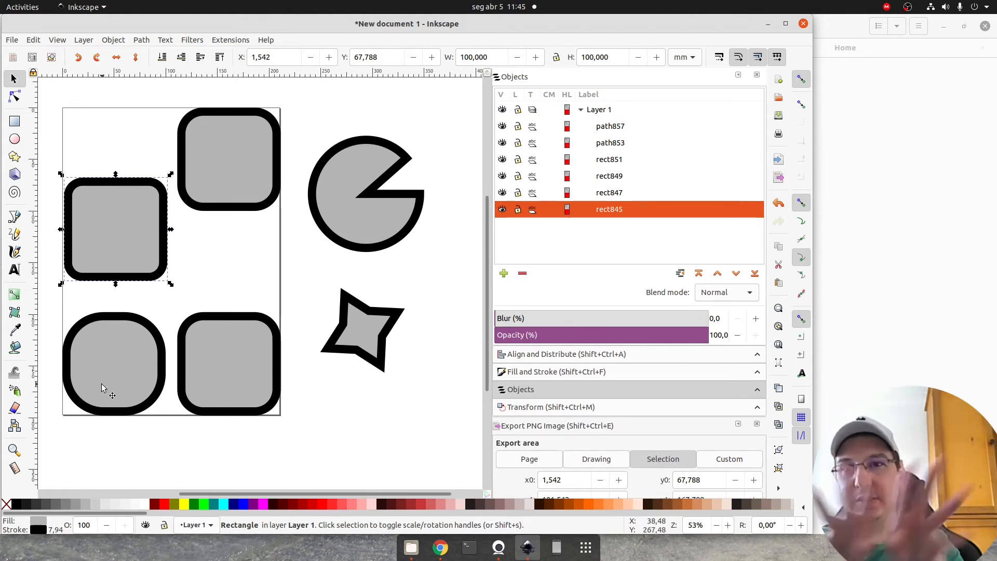
pyautogui.click(145, 228)
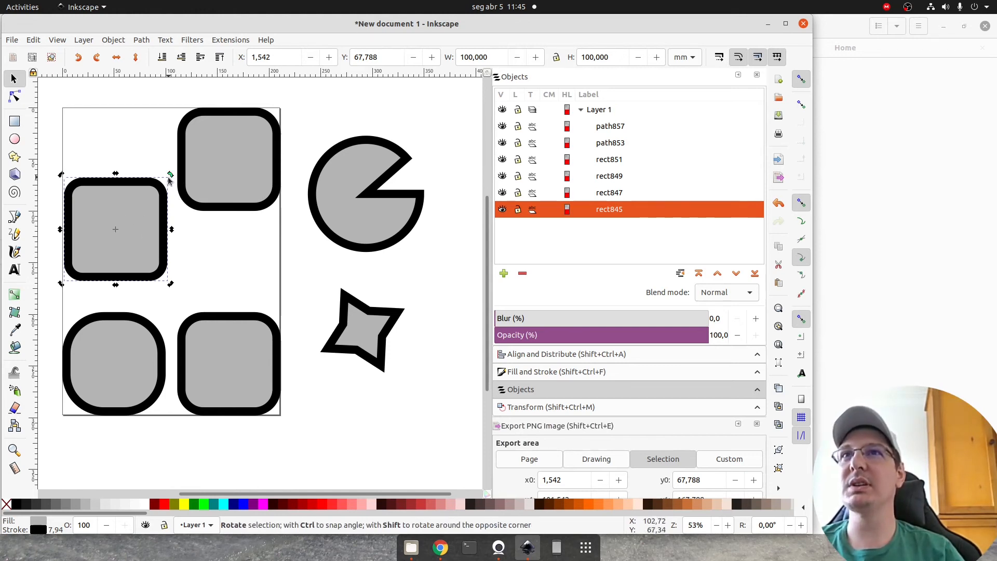
pyautogui.moveTo(171, 177); pyautogui.dragTo(57, 238)
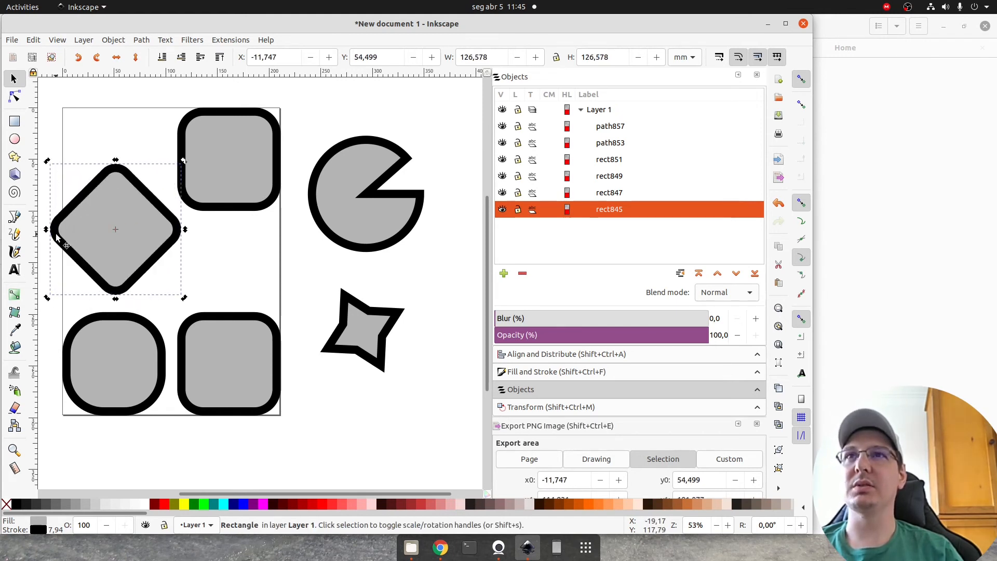
pyautogui.click(233, 245)
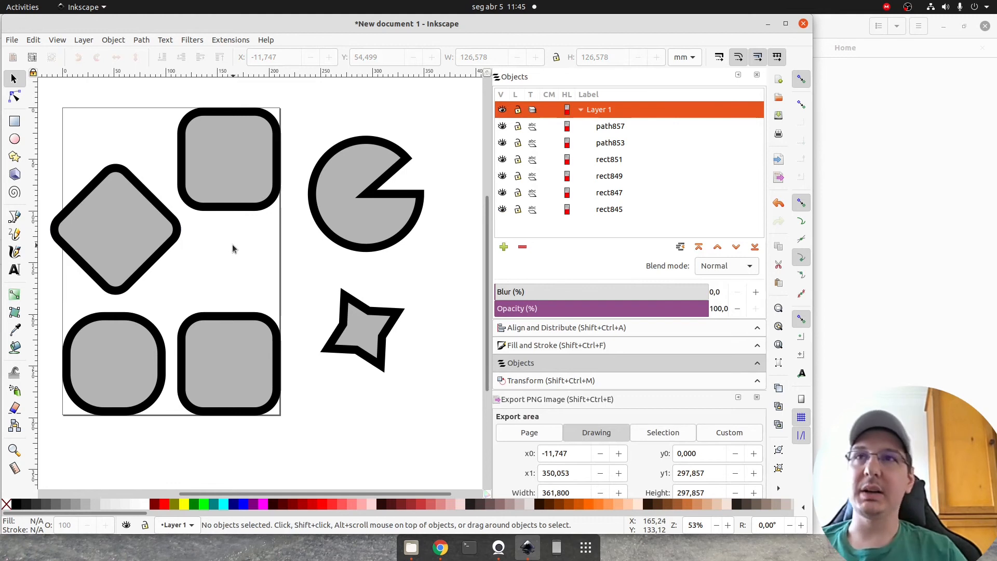
pyautogui.moveTo(94, 213); pyautogui.dragTo(93, 189)
# - Rotate the page's upper-right square clockwise about its centre into a tilted position
pyautogui.click(241, 148)
pyautogui.click(245, 148)
pyautogui.moveTo(284, 106)
pyautogui.mouseDown()
pyautogui.moveTo(287, 170)
pyautogui.moveTo(307, 136)
pyautogui.mouseUp()
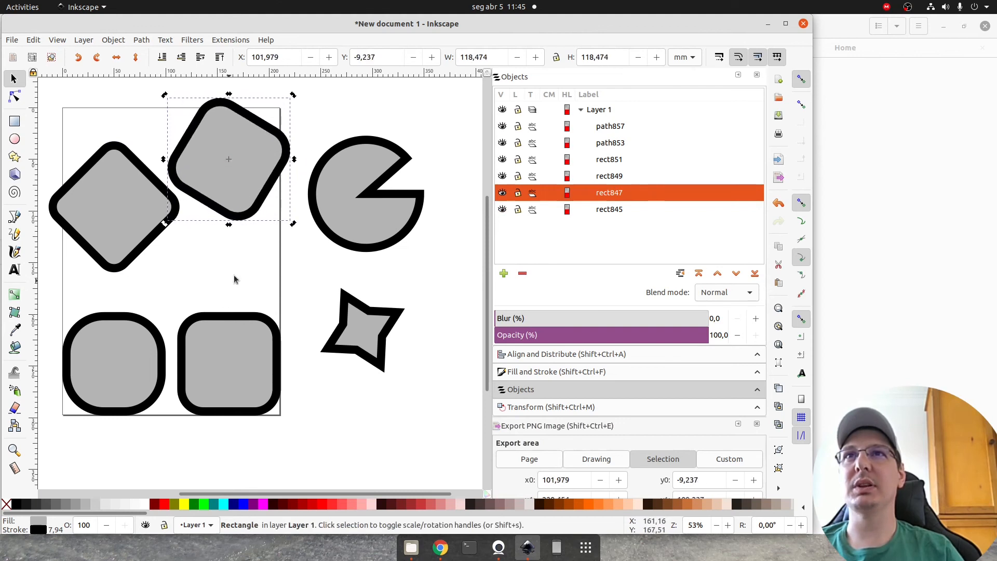
pyautogui.click(246, 273)
# - Enlarge the tilted square in two stages, to about 158 by 155 mm and to about 305 by 331 mm, without scaling its stroke
pyautogui.click(263, 217)
pyautogui.moveTo(290, 222); pyautogui.dragTo(334, 261)
pyautogui.click(307, 310)
pyautogui.moveTo(252, 219); pyautogui.dragTo(236, 233)
pyautogui.click(168, 277)
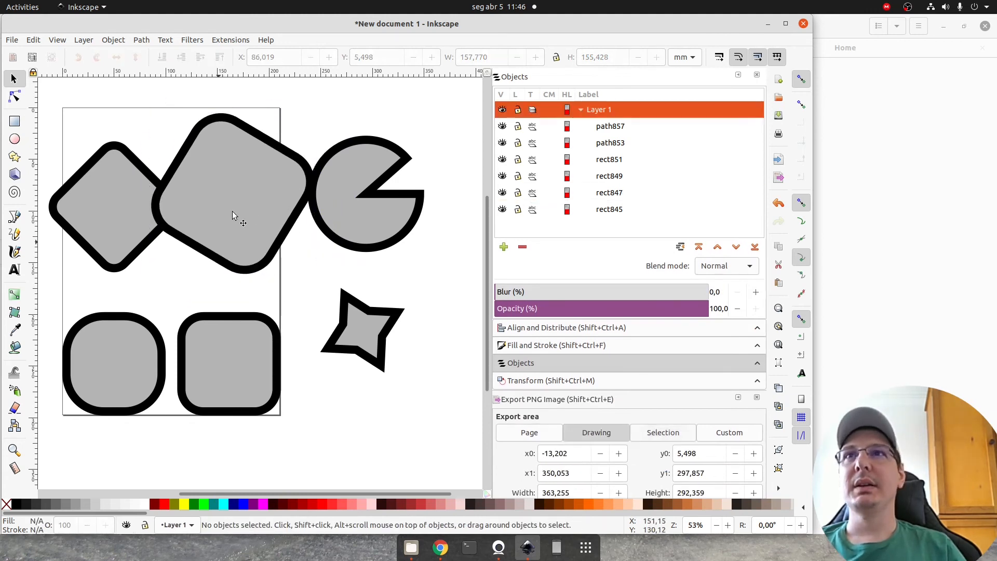
pyautogui.click(211, 191)
pyautogui.moveTo(320, 280); pyautogui.dragTo(466, 446)
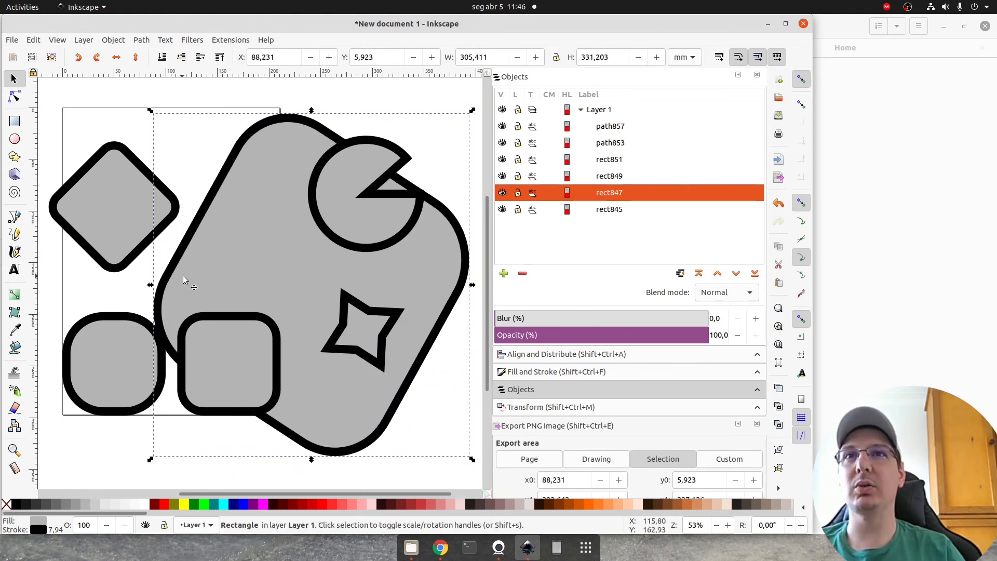
# - Turn on stroke width scaling and shrink the tilted square to about 87 by 94 mm
pyautogui.click(719, 62)
pyautogui.moveTo(465, 467); pyautogui.dragTo(246, 214)
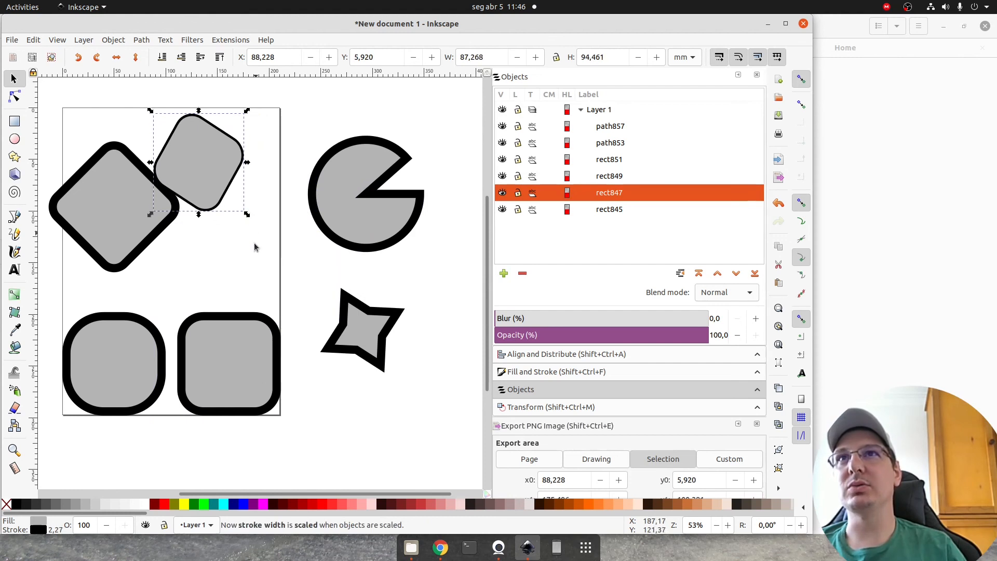
pyautogui.click(242, 272)
# - Enlarge the diamond to about 265 by 262 mm with its stroke scaling along
pyautogui.click(117, 194)
pyautogui.moveTo(179, 275); pyautogui.dragTo(337, 408)
pyautogui.click(398, 385)
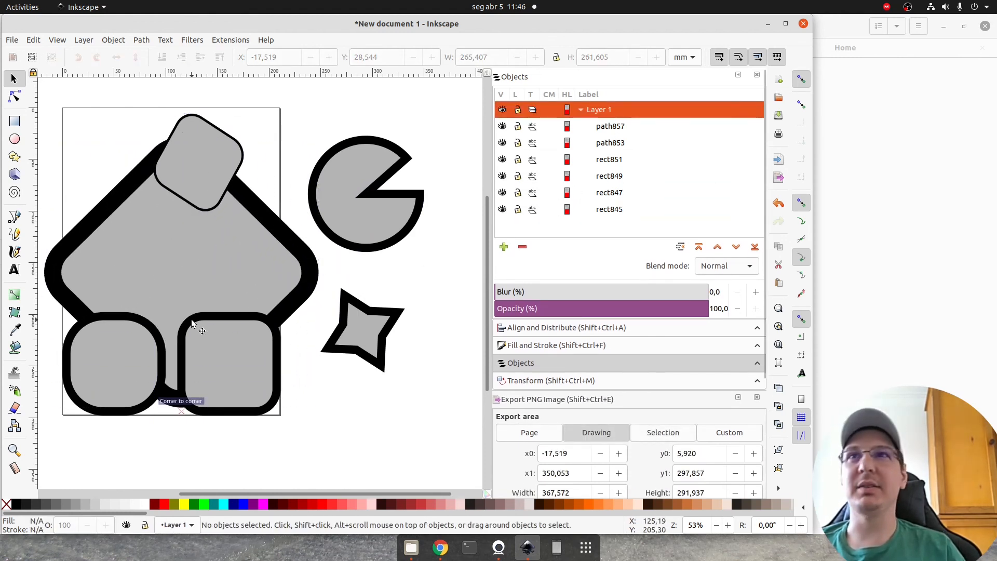
pyautogui.click(155, 235)
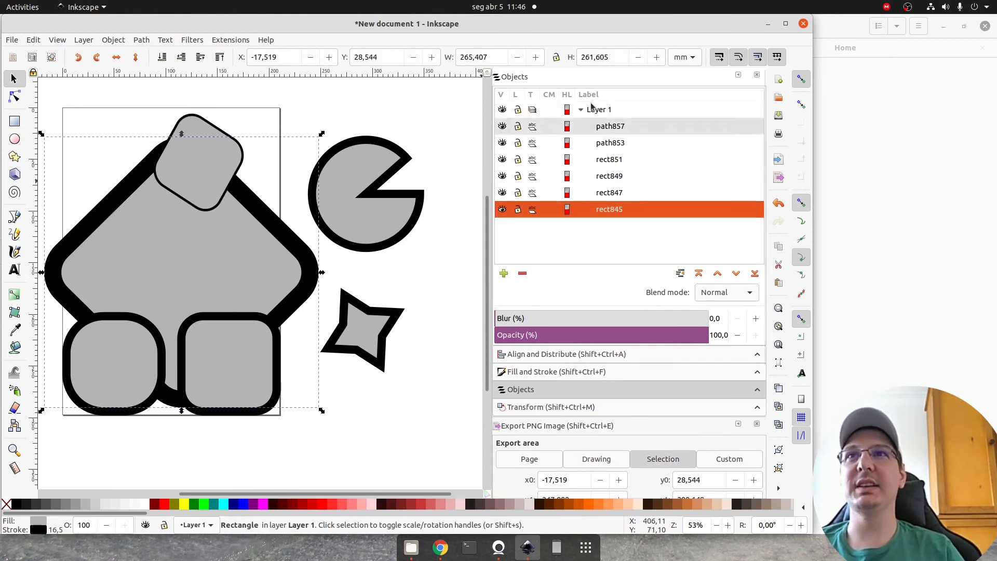
# - Turn off stroke width scaling and enlarge the page's lower-right rounded square to about 252 by 244 mm
pyautogui.click(719, 61)
pyautogui.click(269, 409)
pyautogui.moveTo(281, 417); pyautogui.dragTo(369, 494)
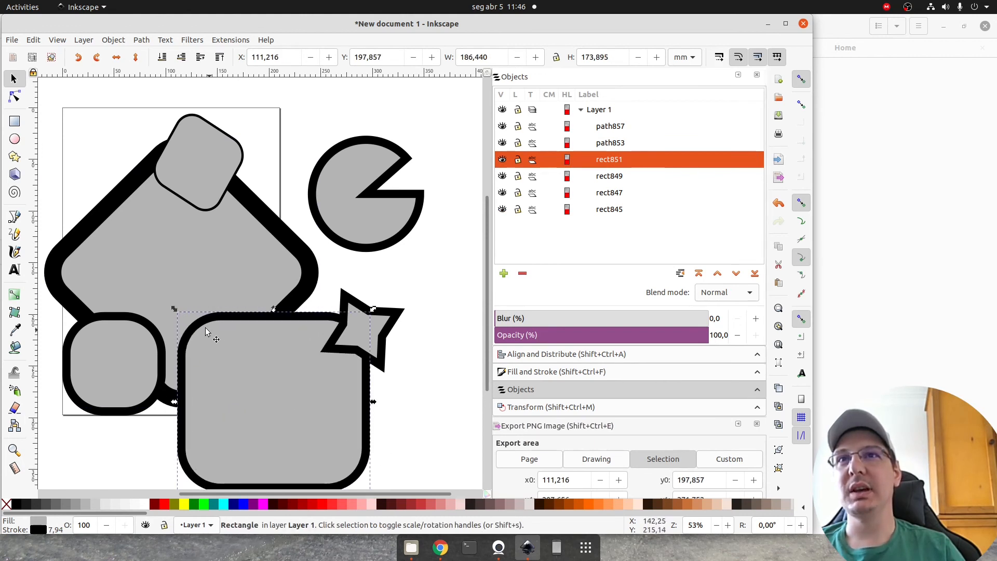
pyautogui.moveTo(174, 310); pyautogui.dragTo(107, 237)
# - Delete the enlarged diamond and the small tilted square
pyautogui.click(102, 214)
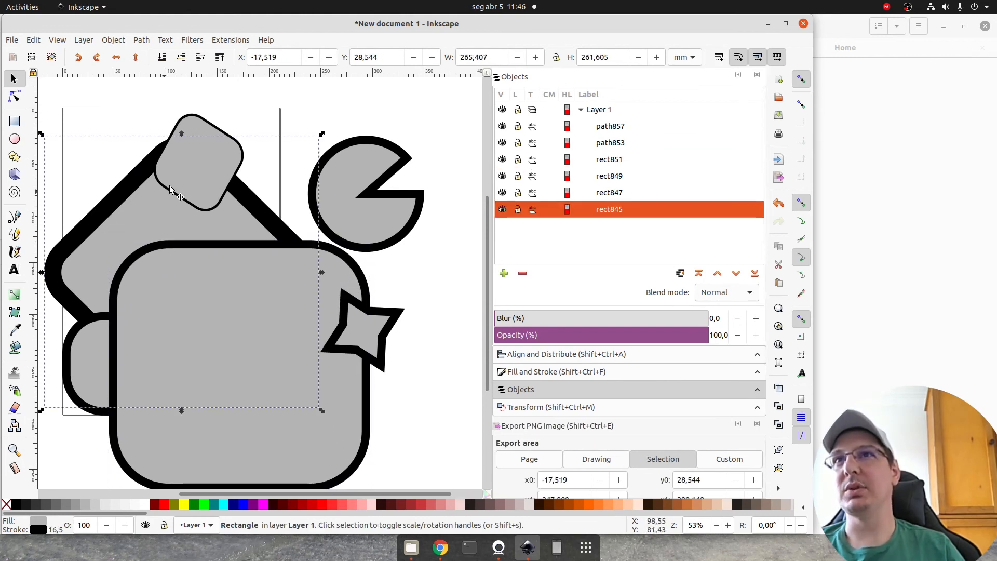
pyautogui.press('Delete')
pyautogui.click(192, 176)
pyautogui.press('Delete')
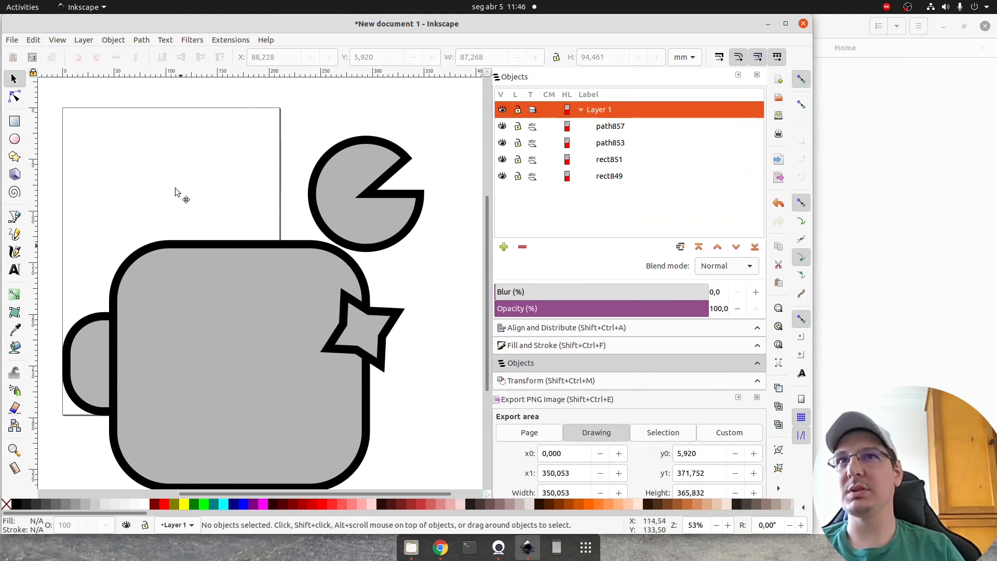
# - Move the enlarged rounded square up to about X 42 mm, Y 25 mm
pyautogui.moveTo(172, 247); pyautogui.dragTo(169, 140)
pyautogui.click(408, 415)
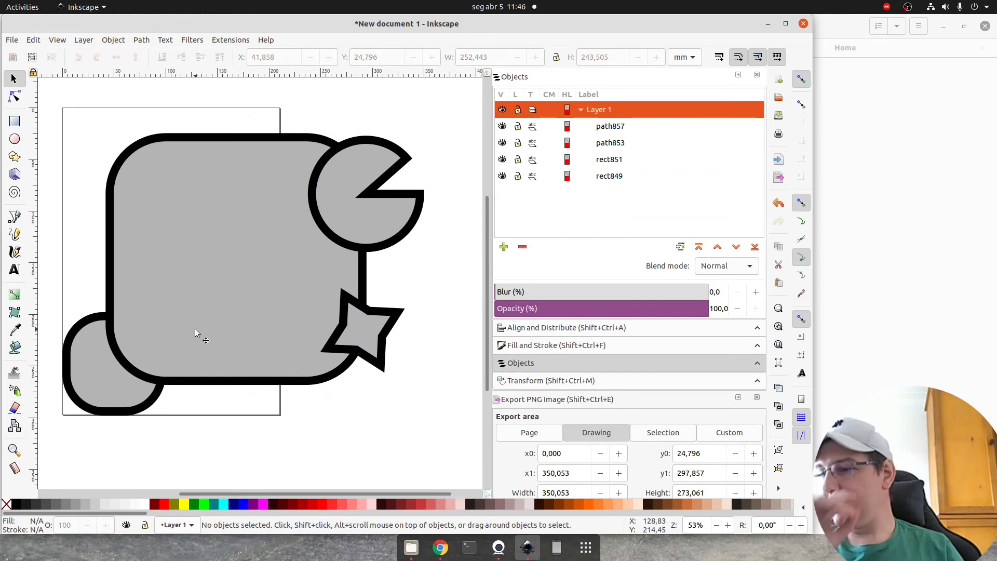
# - Move the sliced circle onto the large rounded square and flip it horizontally
pyautogui.click(363, 197)
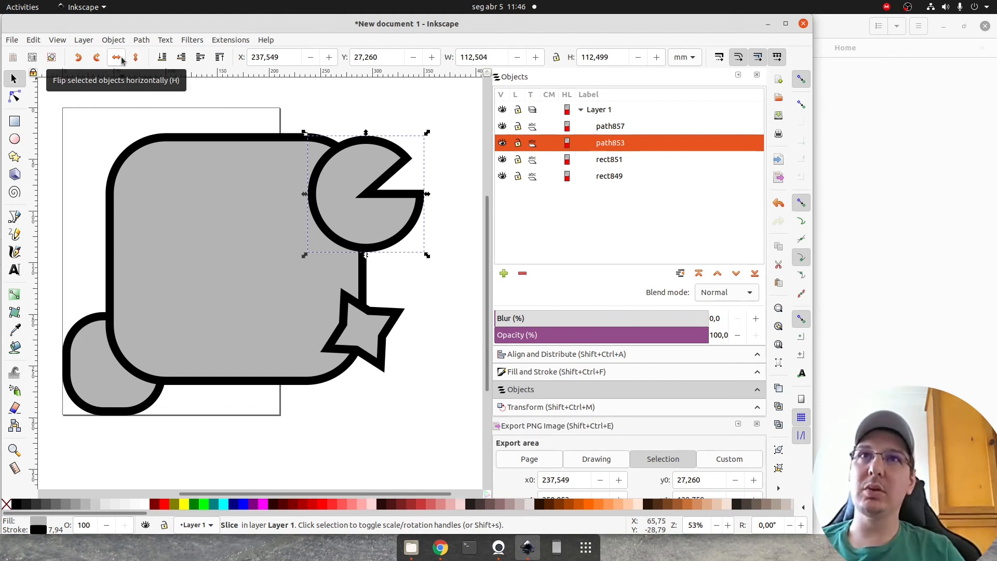
pyautogui.moveTo(357, 176); pyautogui.dragTo(251, 239)
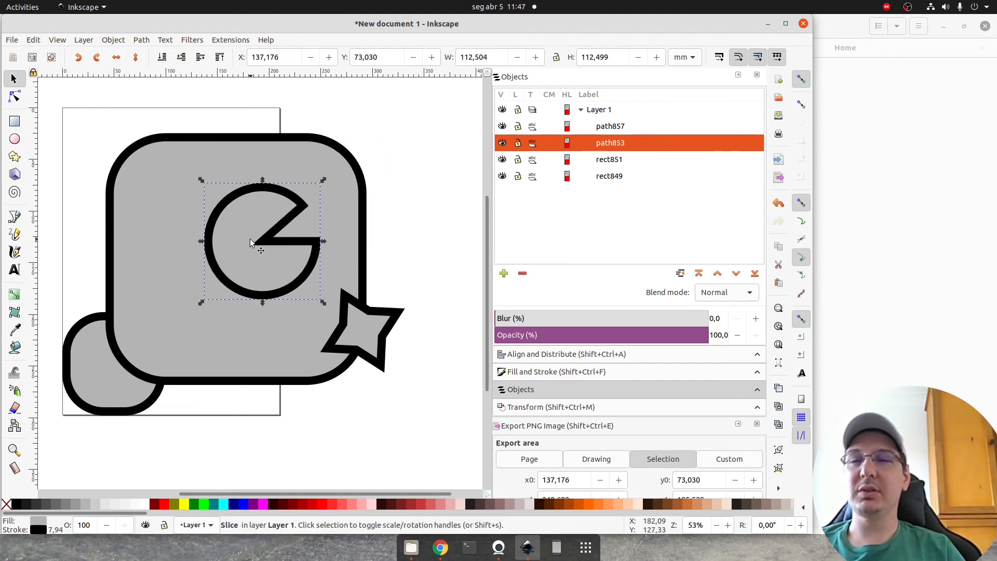
pyautogui.click(117, 60)
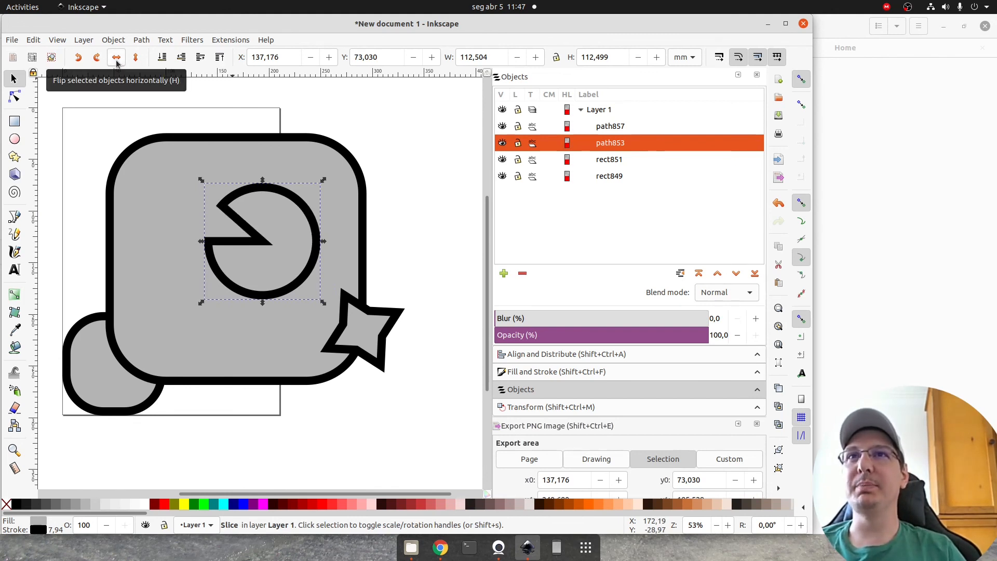
# - Move the sliced circle to the right of the large square, about X 294 mm, Y 59 mm, and flip it vertically
pyautogui.moveTo(281, 245); pyautogui.dragTo(443, 230)
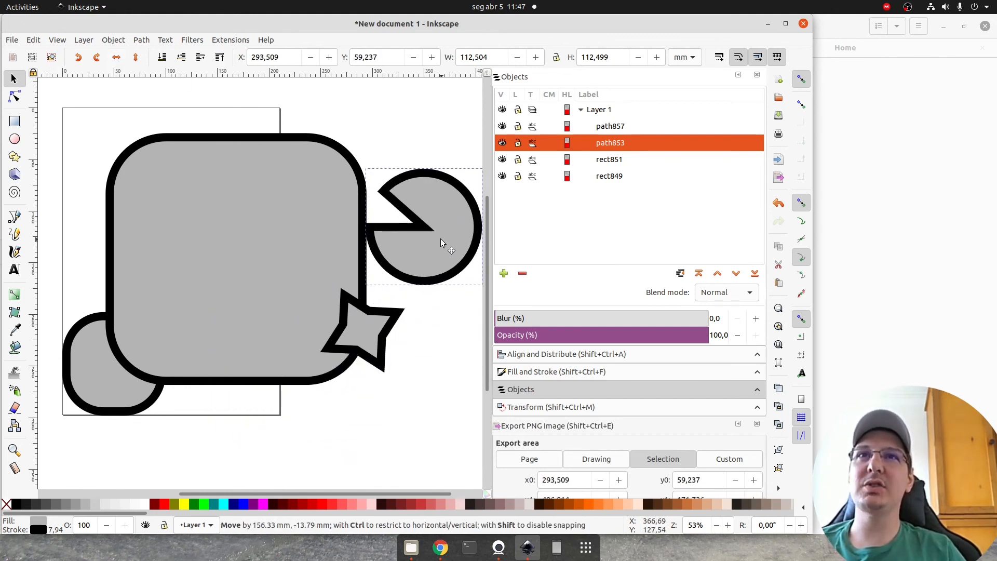
pyautogui.click(136, 58)
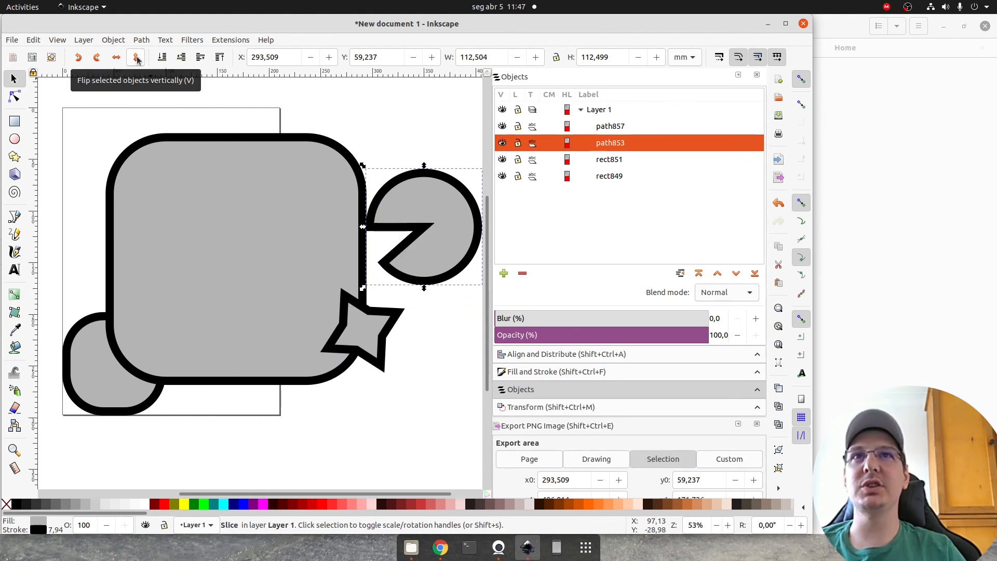
# - Flip the sliced circle vertically once more and flip the four-pointed star both vertically and horizontally
pyautogui.click(136, 58)
pyautogui.click(331, 337)
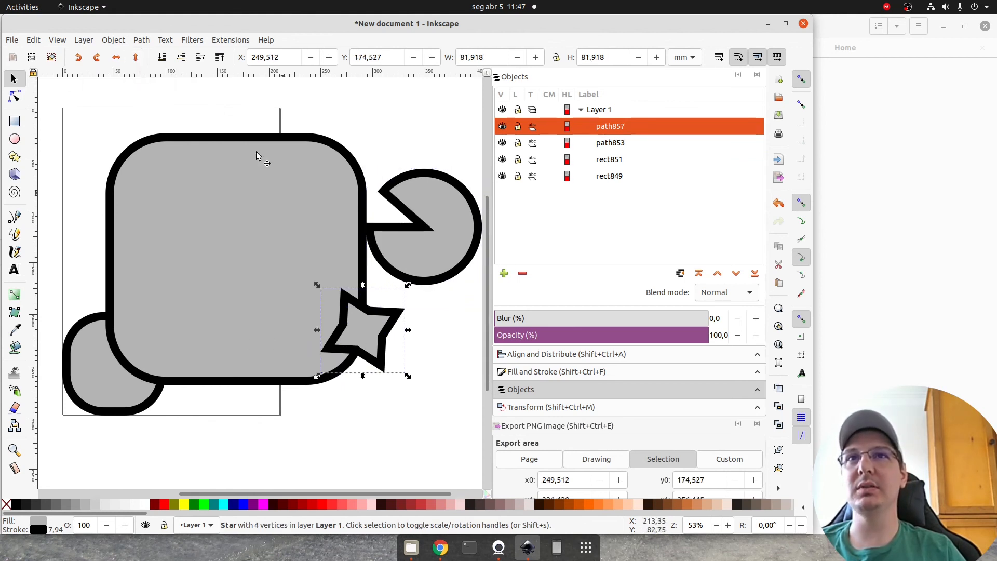
pyautogui.click(136, 59)
pyautogui.click(116, 58)
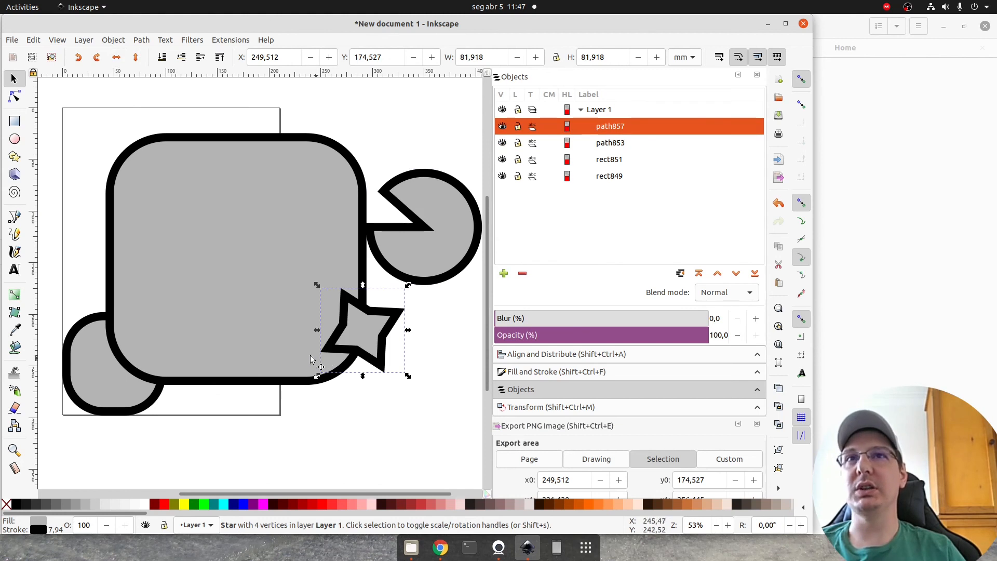
pyautogui.click(313, 357)
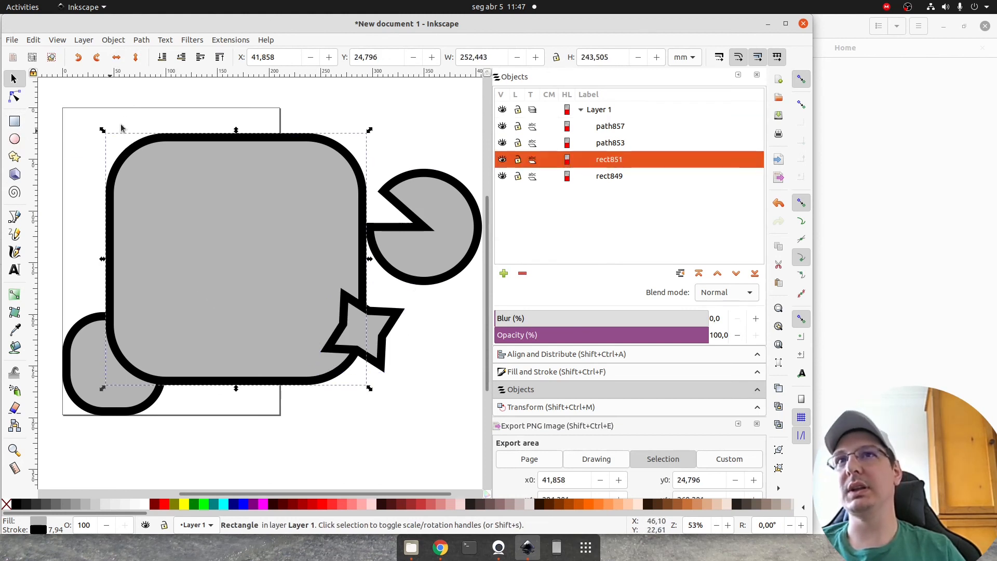
# - Draw a downward-pointing three-cornered star about 166 mm wide in the empty area right of the four-pointed star, with spoke ratio 0,518
pyautogui.click(14, 157)
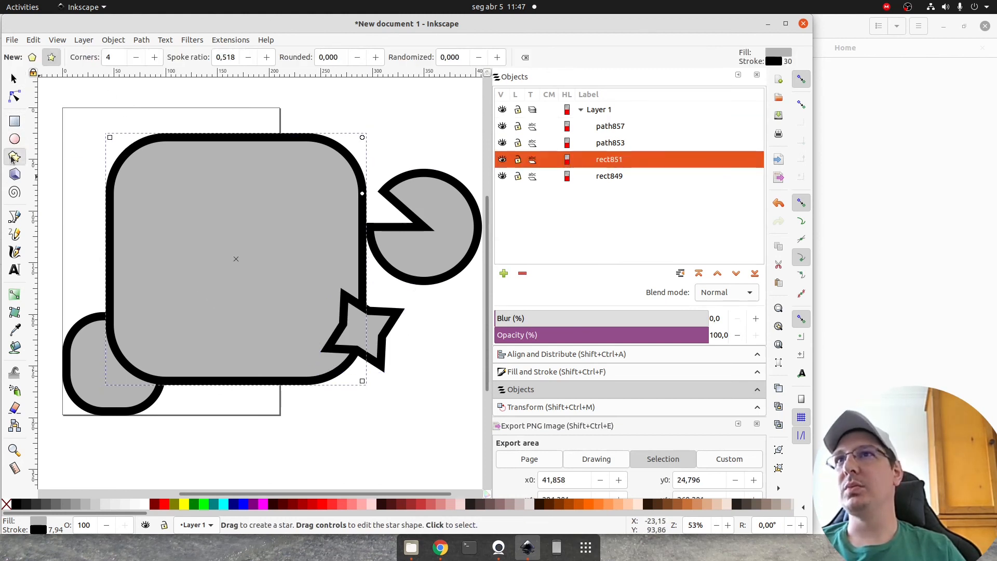
pyautogui.click(137, 57)
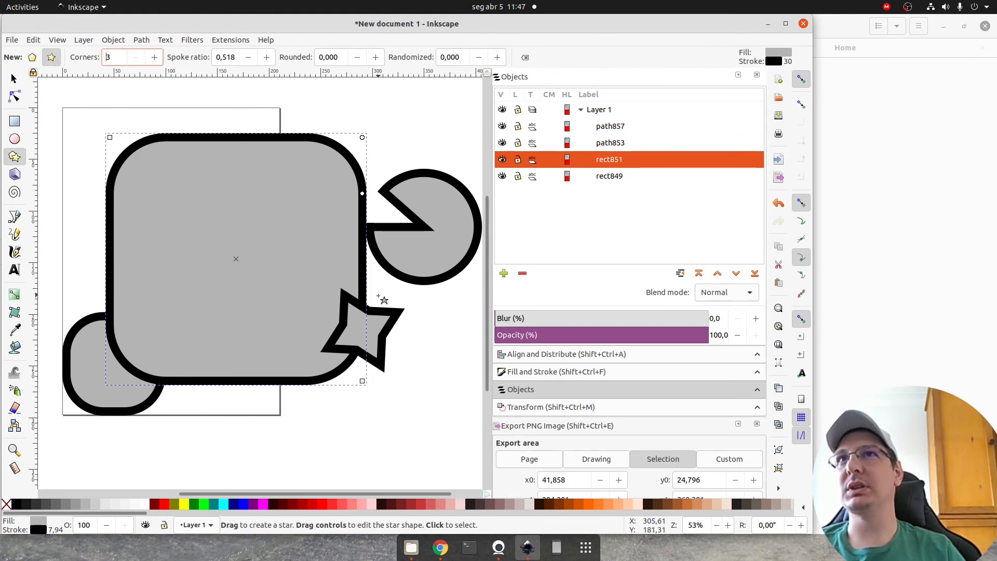
pyautogui.scroll(-5, 395, 338)
pyautogui.hscroll(6, 395, 337)
pyautogui.moveTo(358, 258); pyautogui.dragTo(357, 349)
# - Narrow the triangle by scaling its left side inward to about 69 mm wide with the Selector tool
pyautogui.click(13, 77)
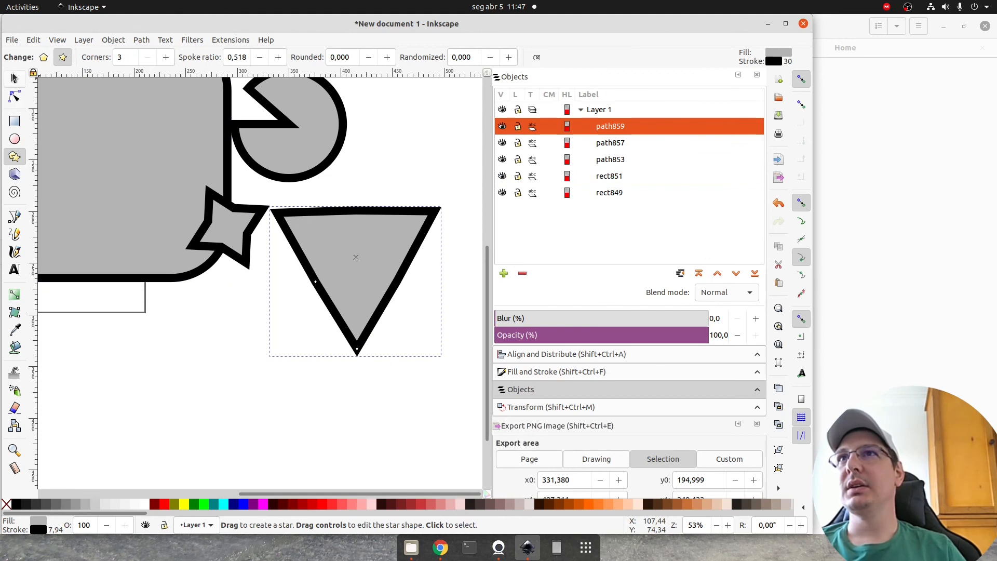
pyautogui.moveTo(269, 282); pyautogui.dragTo(368, 289)
pyautogui.click(301, 296)
pyautogui.click(410, 224)
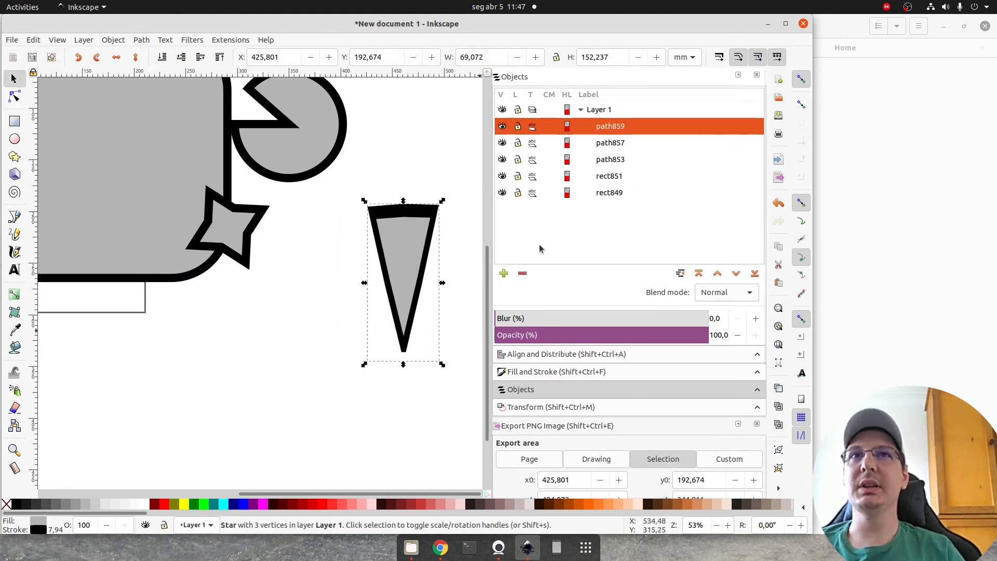
# - Flip the narrow triangle vertically four times, bringing it back to pointing down
pyautogui.click(137, 58)
pyautogui.click(136, 58)
pyautogui.click(136, 58)
pyautogui.click(136, 58)
# - Rotate the narrow triangle 90° counter-clockwise so it points right, and flip it horizontally four times
pyautogui.click(394, 258)
pyautogui.moveTo(441, 364); pyautogui.dragTo(481, 236)
pyautogui.click(115, 58)
pyautogui.click(115, 58)
pyautogui.click(116, 58)
pyautogui.click(115, 59)
pyautogui.click(299, 310)
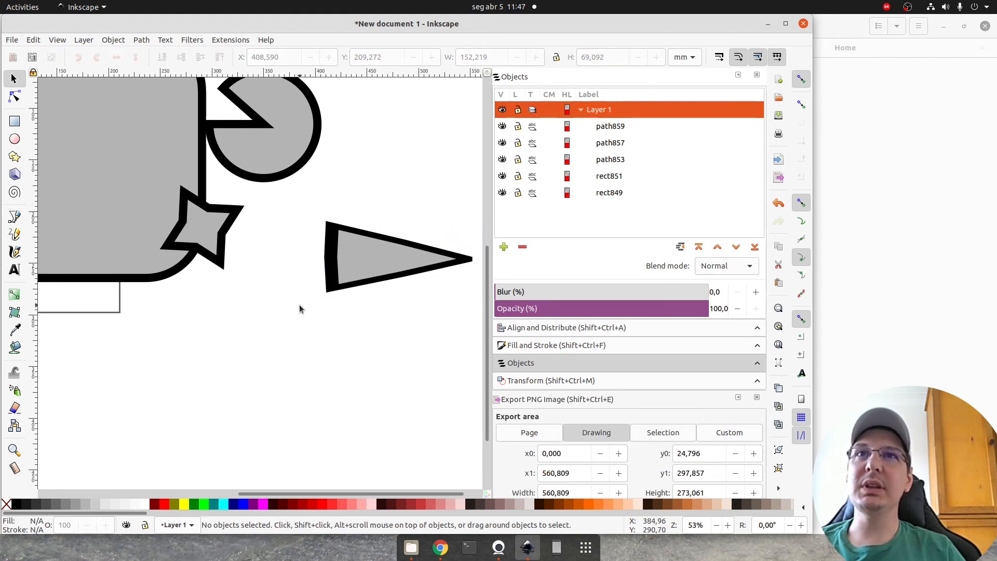
# - Move the narrow triangle above the sliced circle, to about X 282 mm, Y -36 mm, and deselect it
pyautogui.scroll(-3, 337, 312)
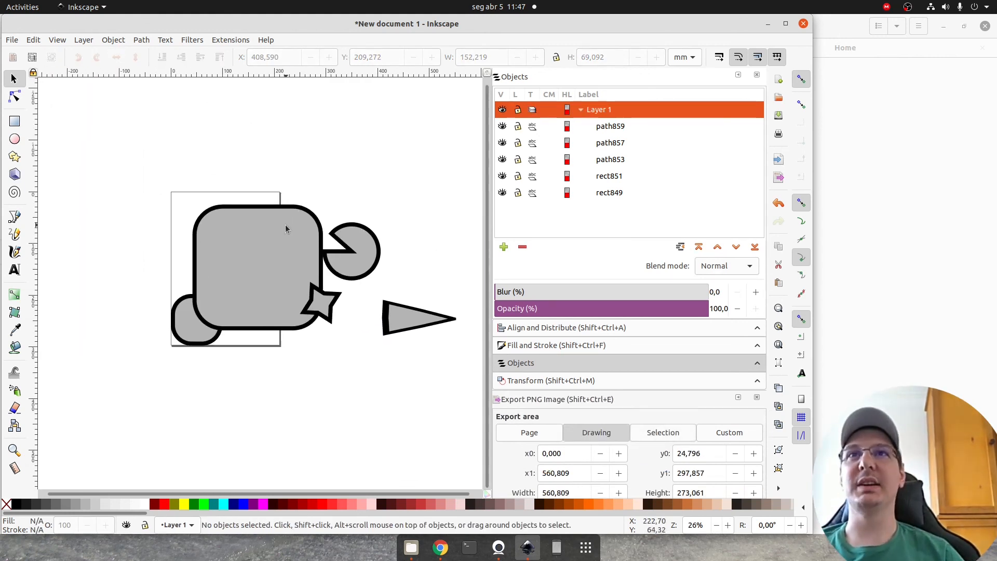
pyautogui.moveTo(397, 309); pyautogui.dragTo(343, 187)
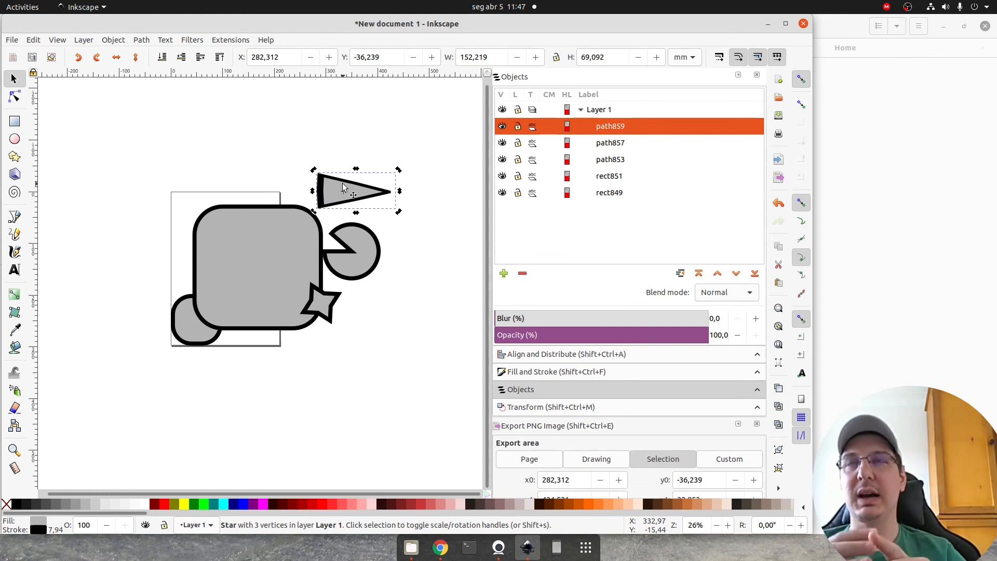
pyautogui.press('Escape')
pyautogui.click(235, 214)
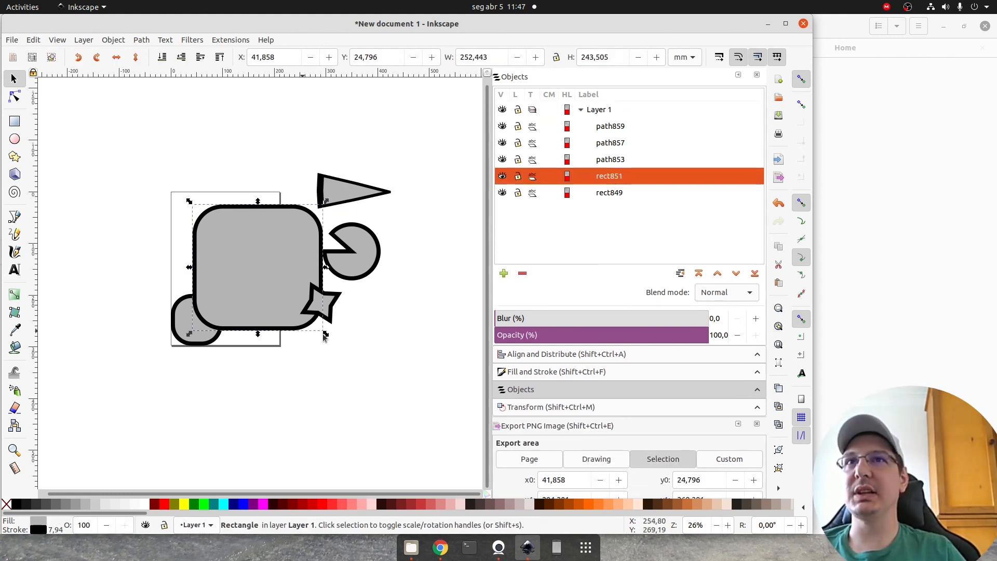
pyautogui.press('Escape')
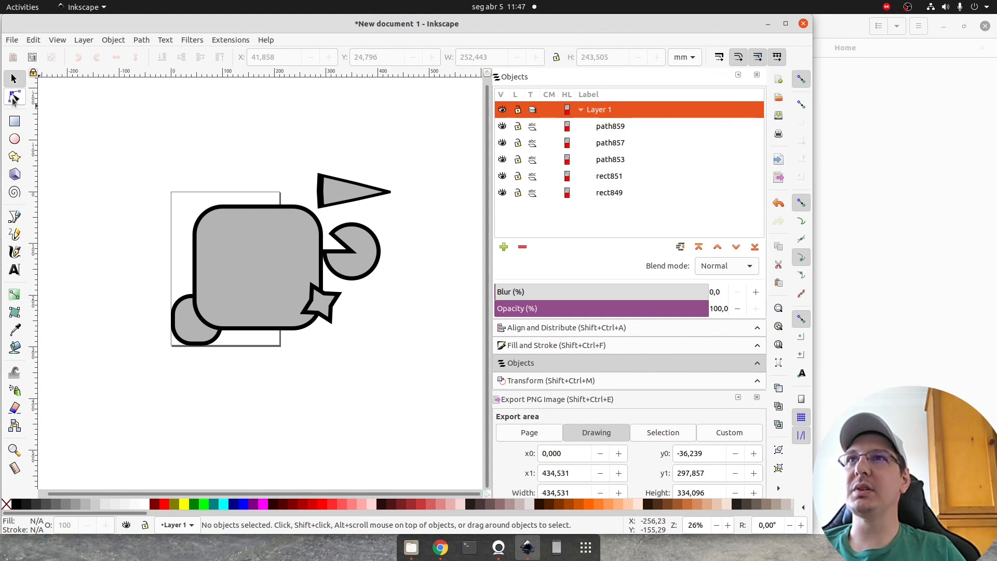
# - Reduce the four-pointed star's base radius with the Node tool, making its points sharper and the star about 87 mm wide and high
pyautogui.click(14, 98)
pyautogui.click(336, 309)
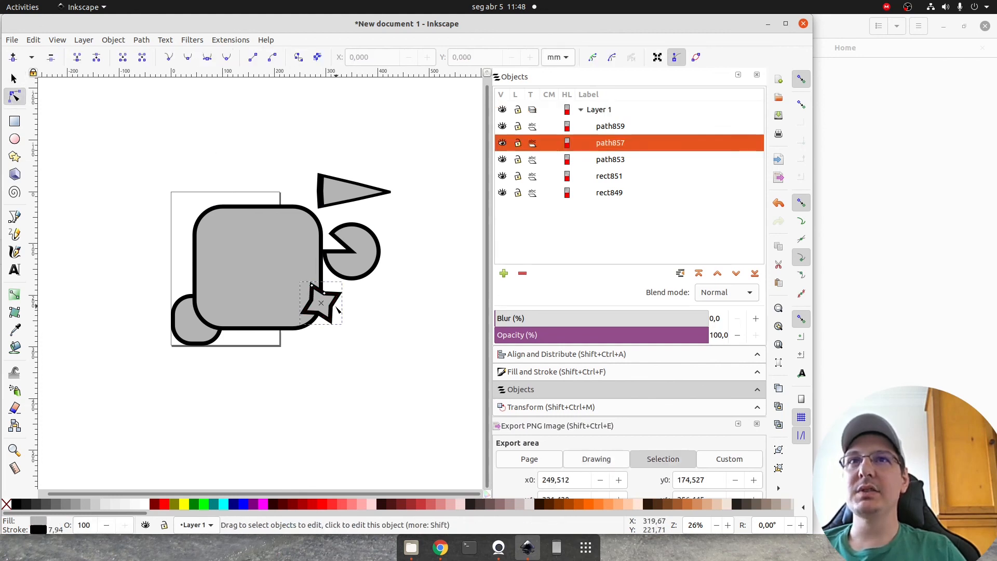
pyautogui.moveTo(323, 294); pyautogui.dragTo(330, 300)
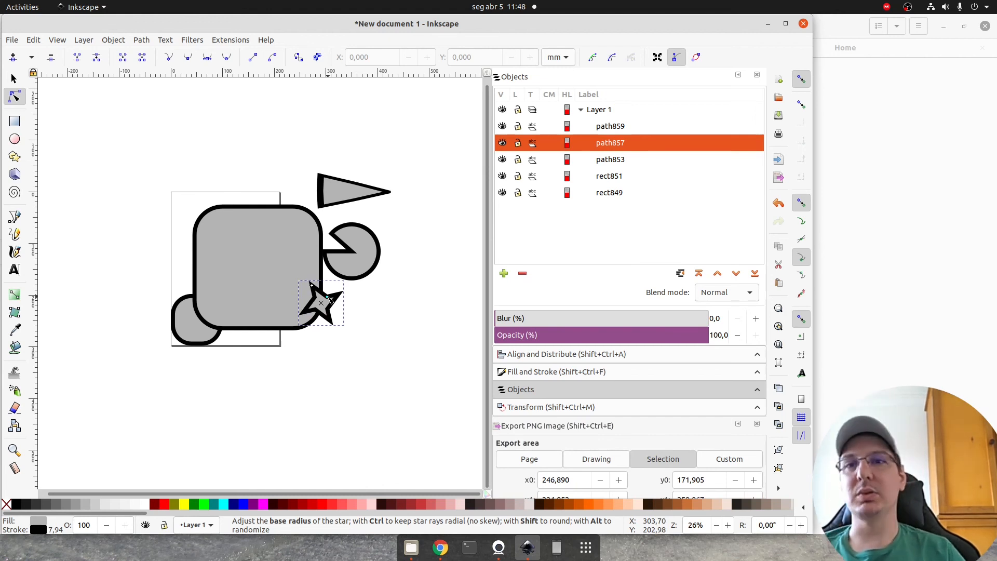
pyautogui.click(13, 78)
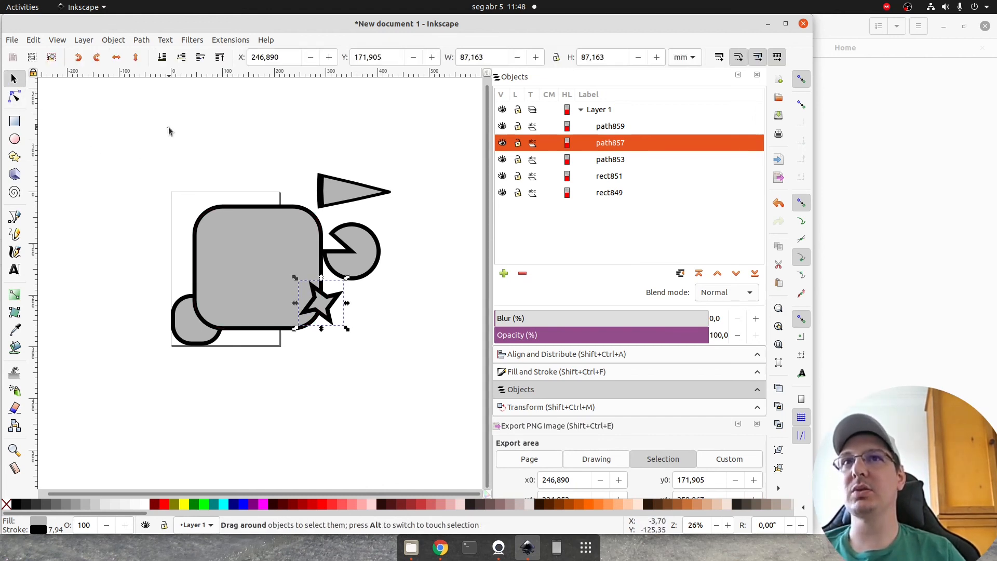
pyautogui.click(215, 173)
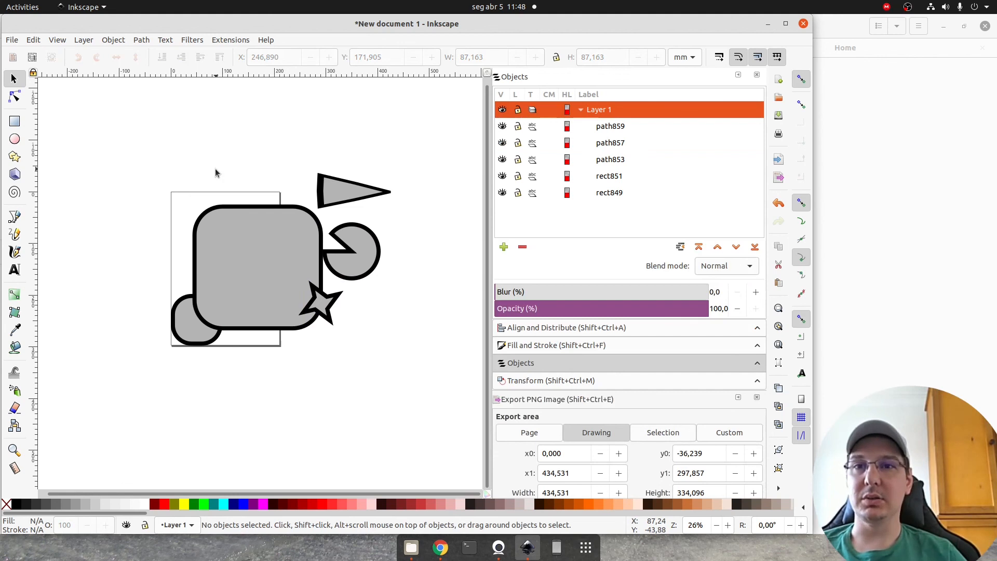